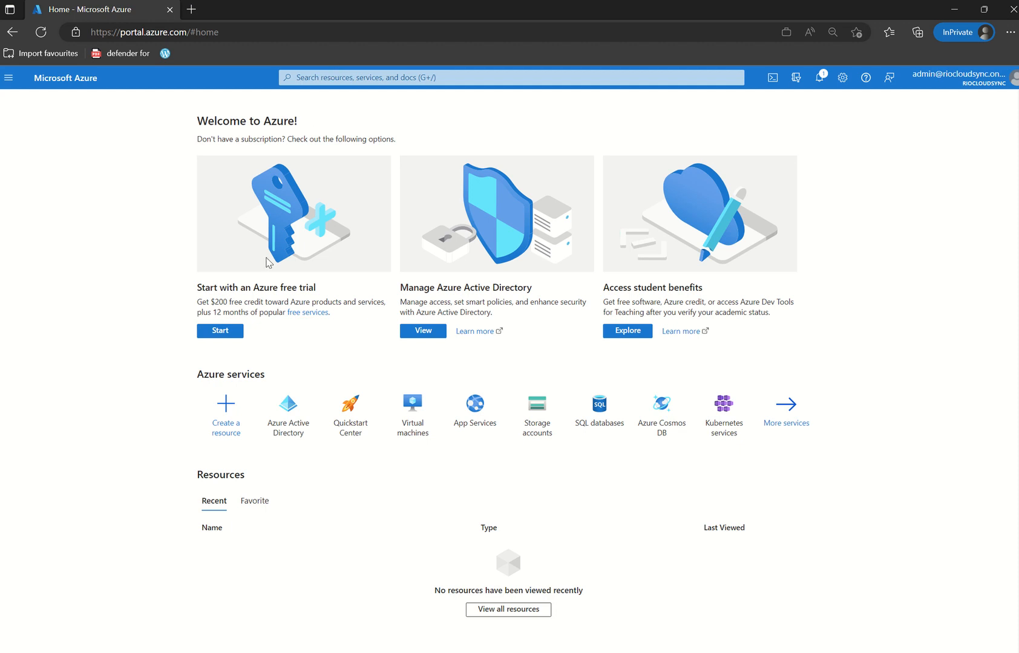
Step: Open the Azure Active Directory overview for the RioCloudSync tenant from the home page's Azure services
{"action": "mouse_move", "coordinate": [282, 414]}
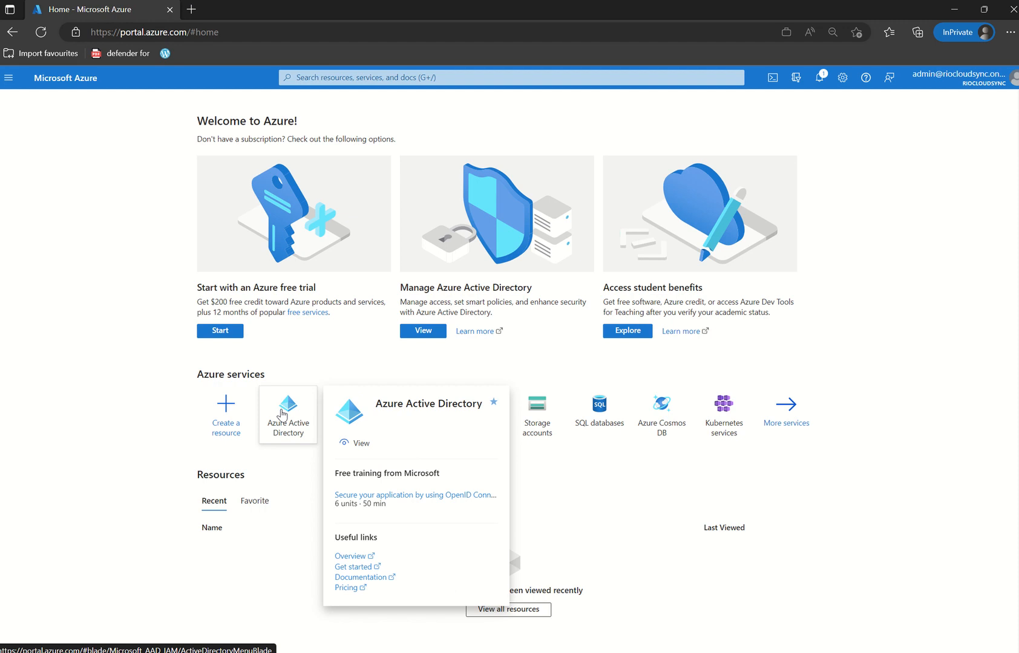
{"action": "left_click", "coordinate": [281, 414]}
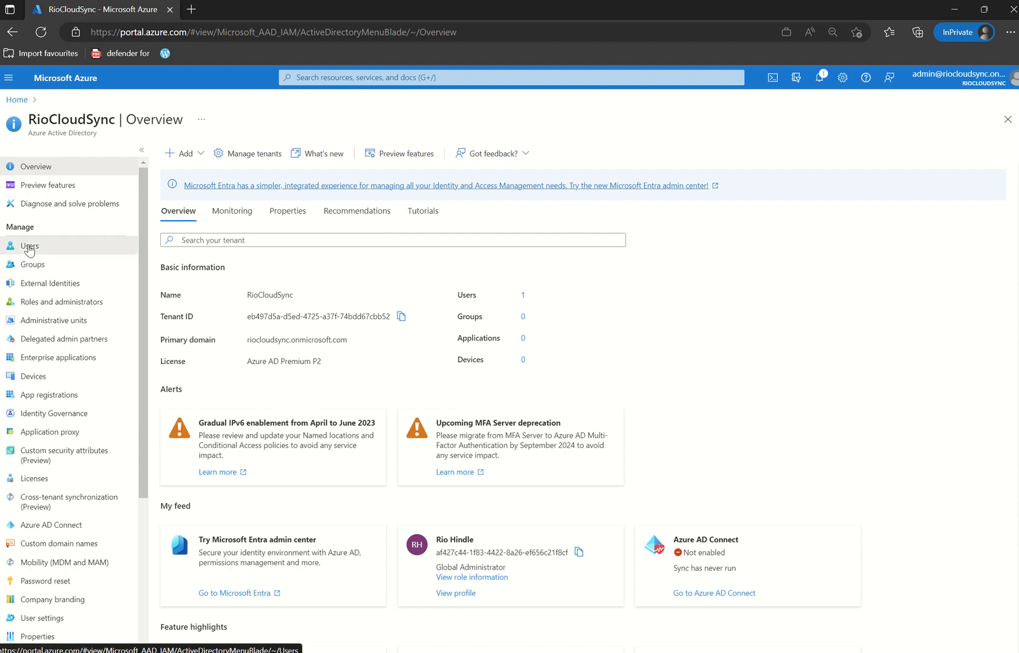
Step: Go to the tenant's Users list and choose Create new user from the New user menu
{"action": "left_click", "coordinate": [29, 246]}
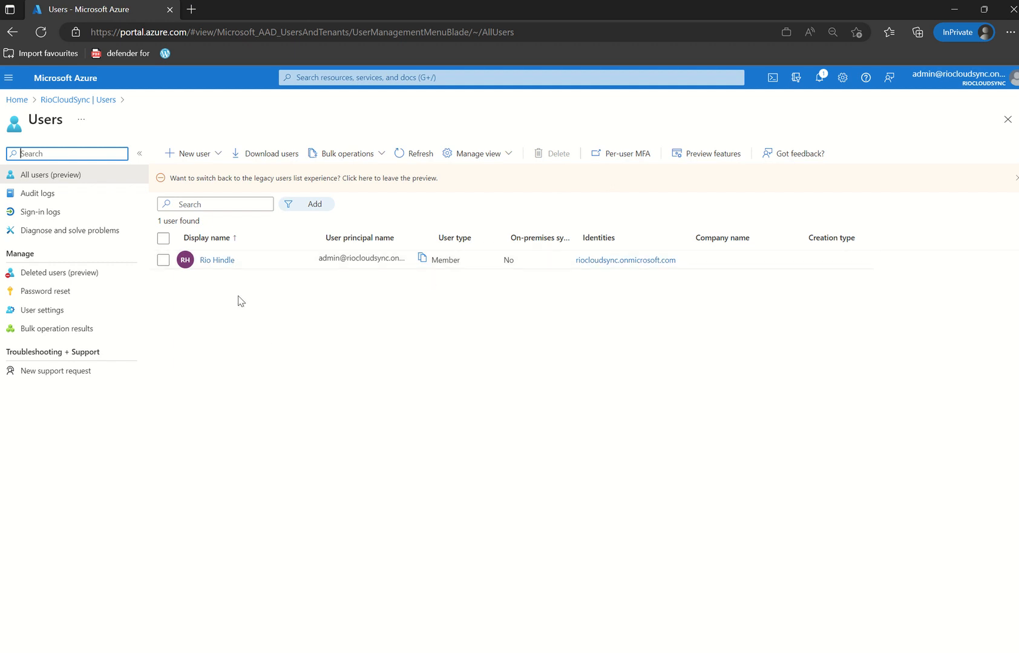
{"action": "left_click", "coordinate": [206, 155]}
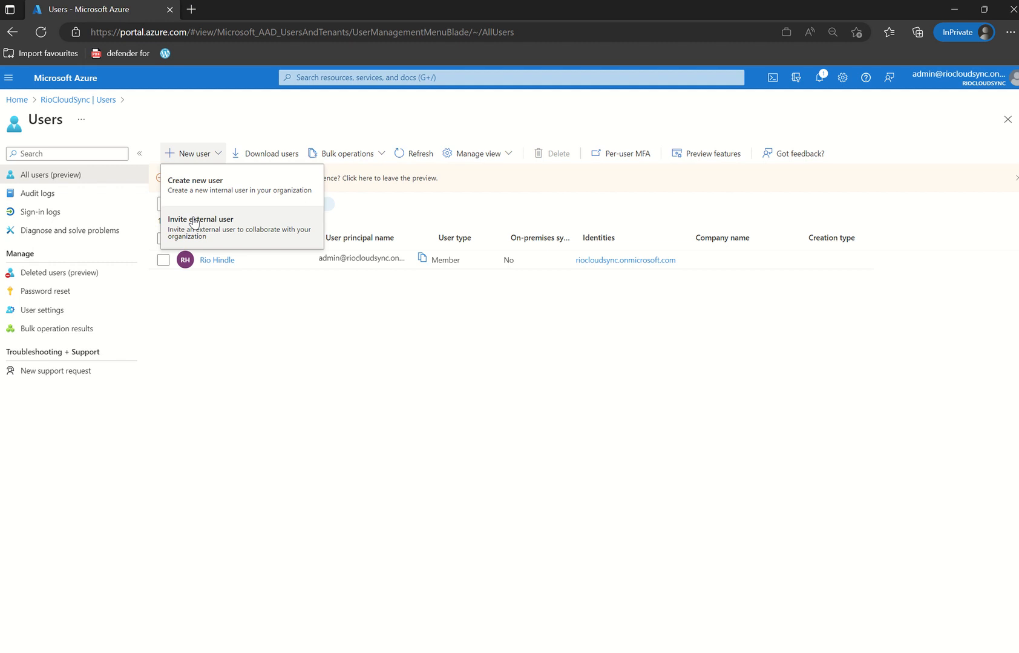
{"action": "left_click", "coordinate": [194, 177]}
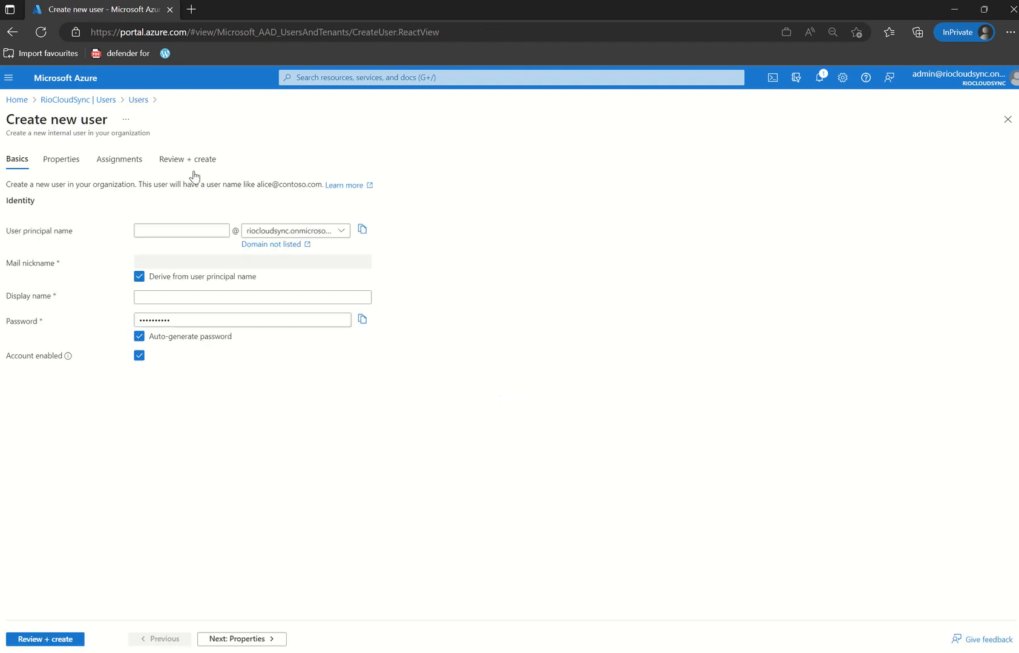
Step: Enter 'usera' as the user principal name and check the available domains
{"action": "left_click", "coordinate": [189, 229]}
{"action": "type", "text": "usera"}
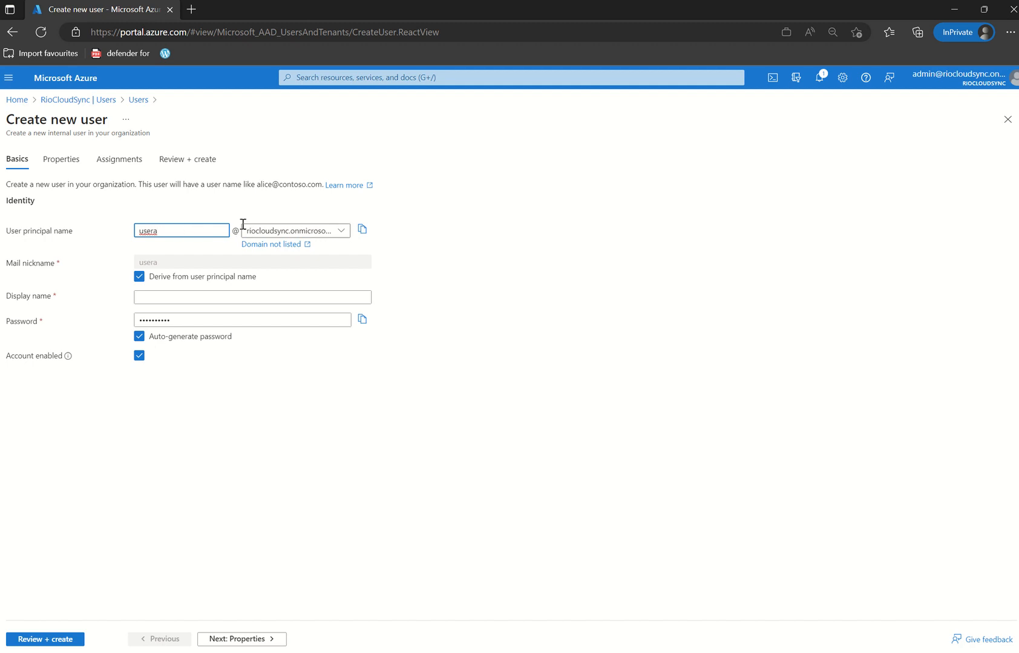
{"action": "left_click", "coordinate": [342, 232]}
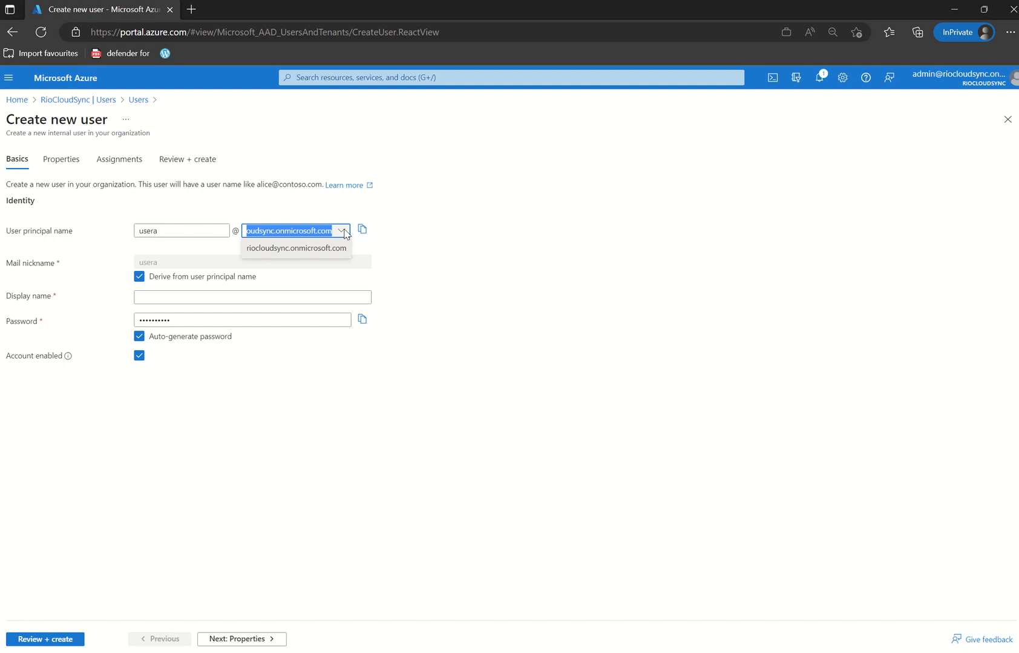
Step: Keep riocloudsync.onmicrosoft.com as the domain for principal name usera
{"action": "left_click", "coordinate": [342, 231]}
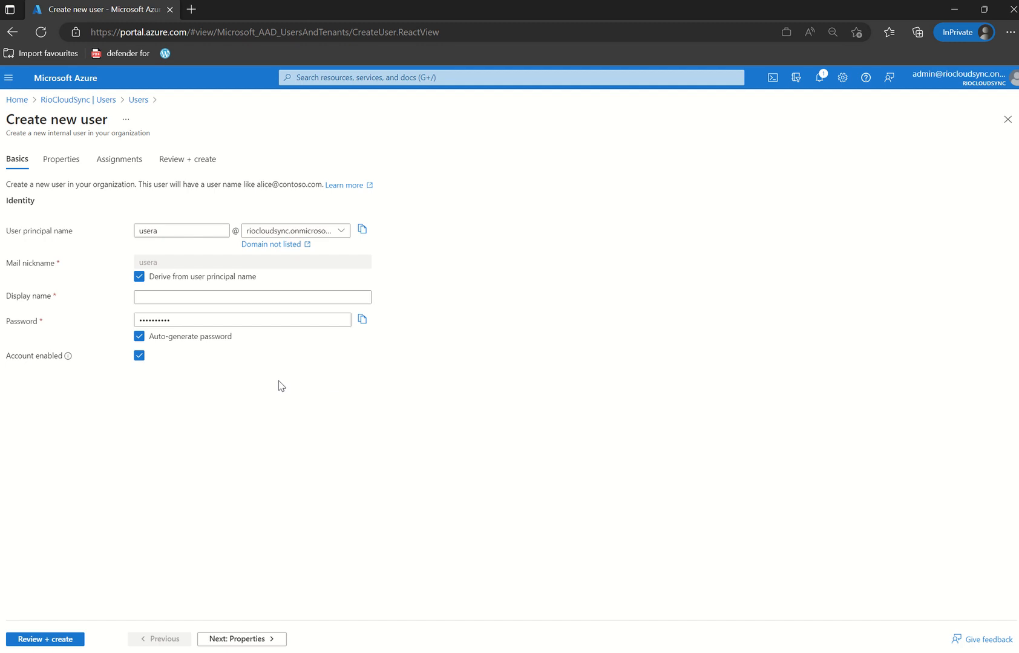
Step: Enter 'UserA' as the new user's display name
{"action": "left_click", "coordinate": [155, 298]}
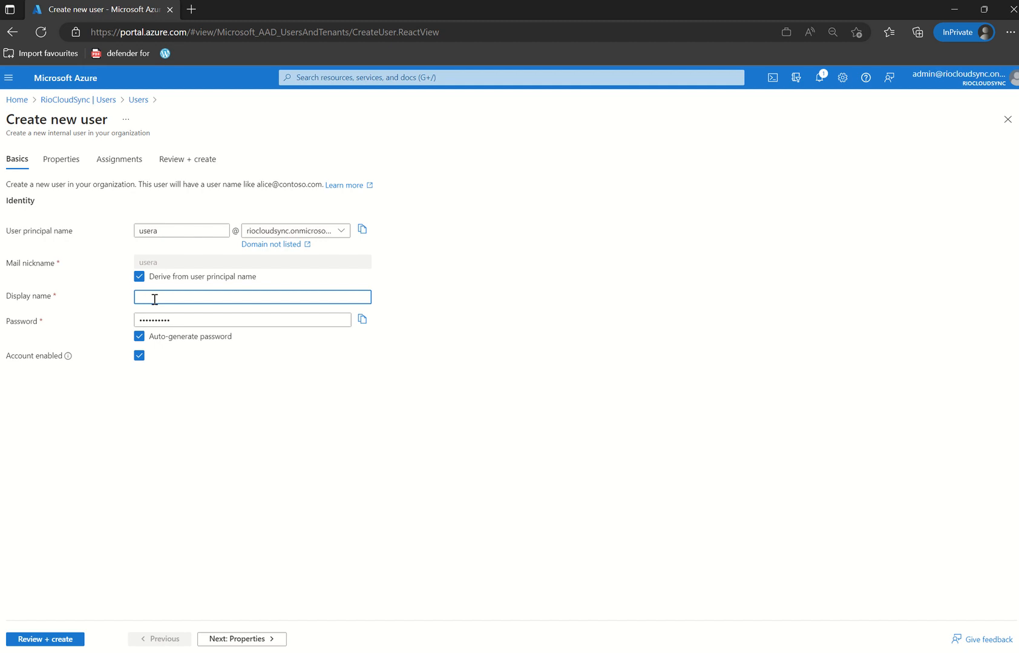
{"action": "type", "text": "UserA"}
{"action": "key", "text": "Tab"}
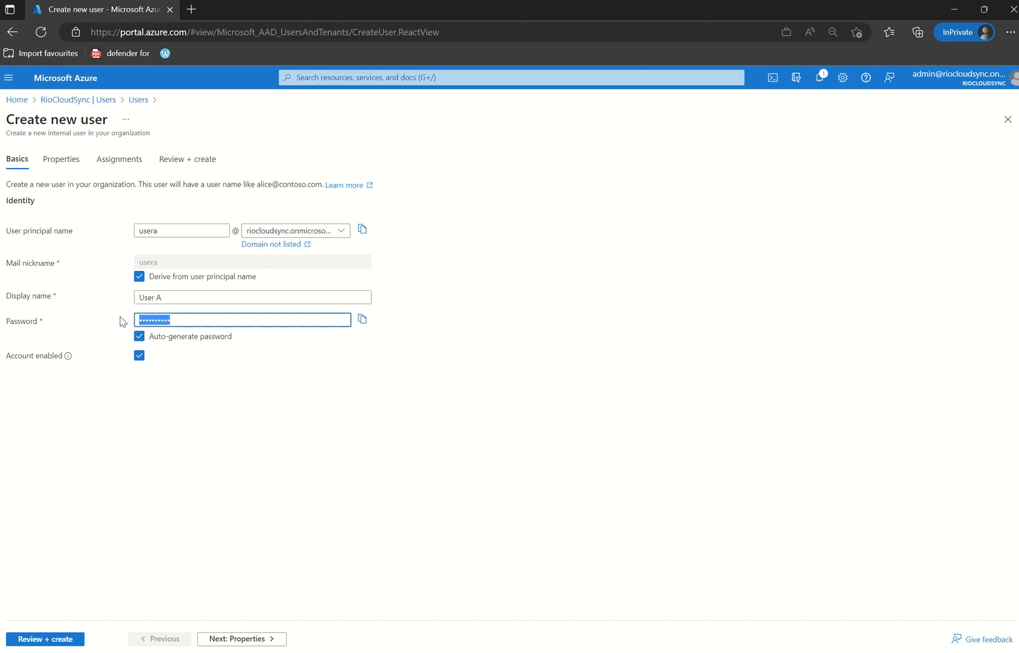
Step: Replace the auto-generated password with a custom password and continue to Properties
{"action": "left_click", "coordinate": [198, 313]}
{"action": "left_click_drag", "start_coordinate": [184, 321], "coordinate": [127, 317]}
{"action": "left_click", "coordinate": [139, 337]}
{"action": "left_click", "coordinate": [170, 318]}
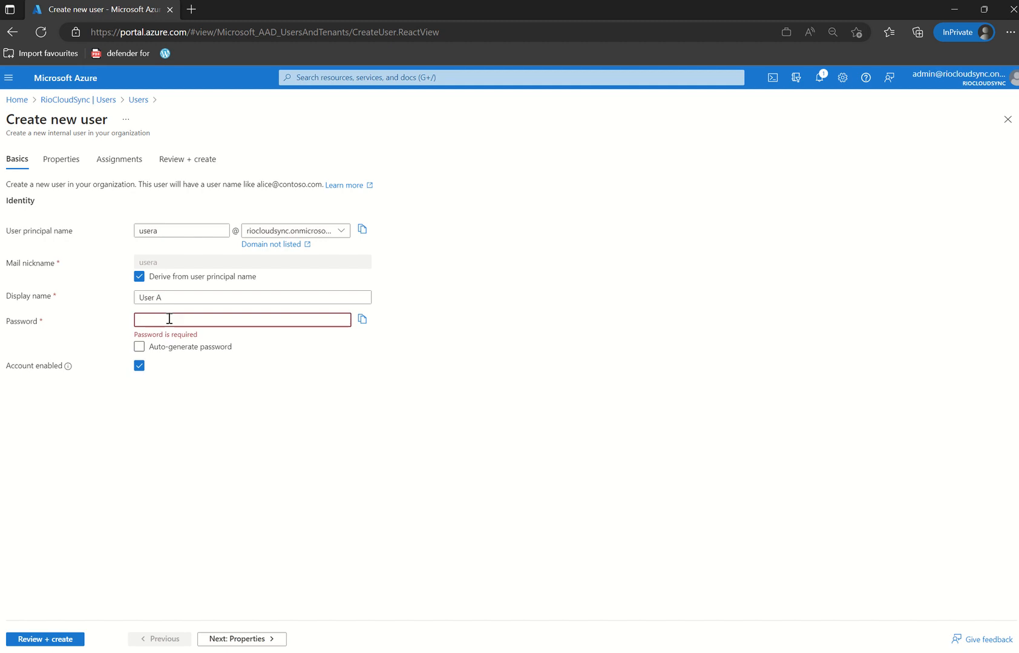
{"action": "type", "text": "•••••••"}
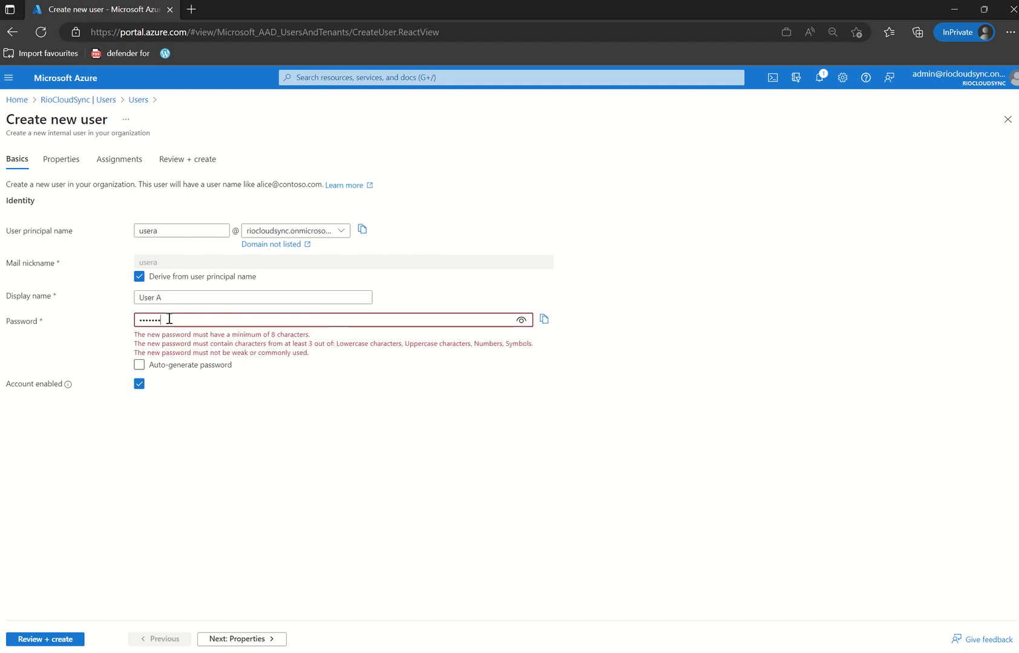
{"action": "type", "text": "••••"}
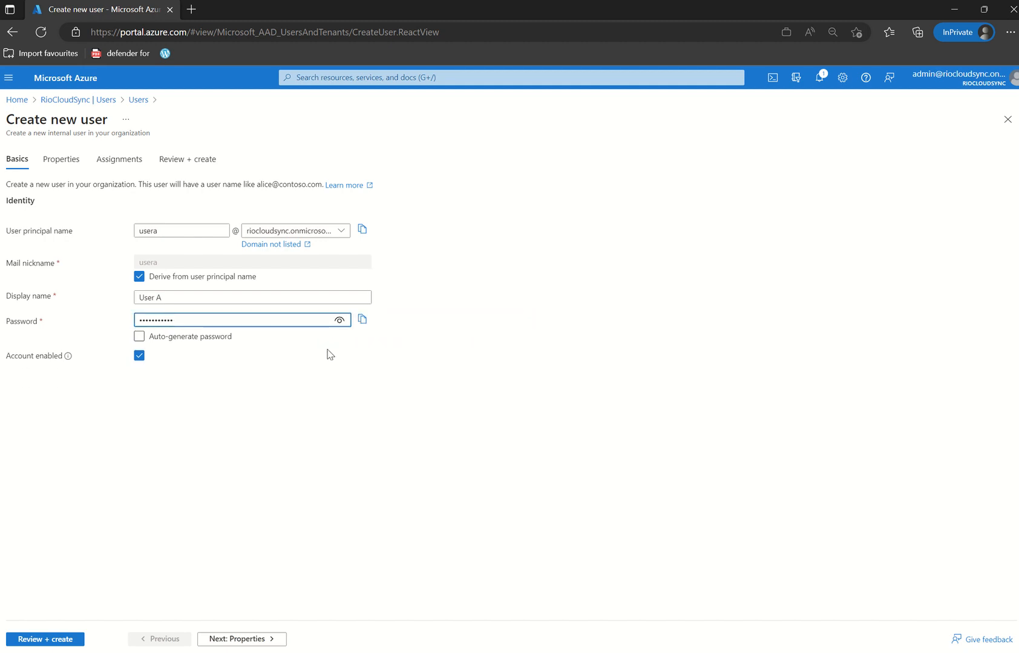
{"action": "left_click", "coordinate": [355, 395]}
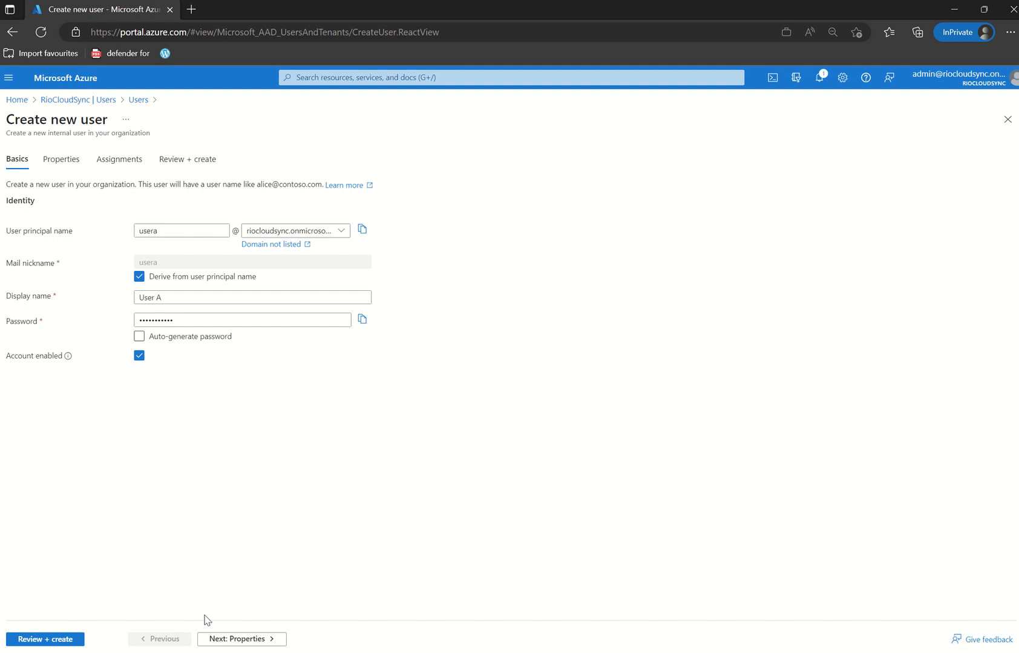
{"action": "left_click", "coordinate": [211, 640]}
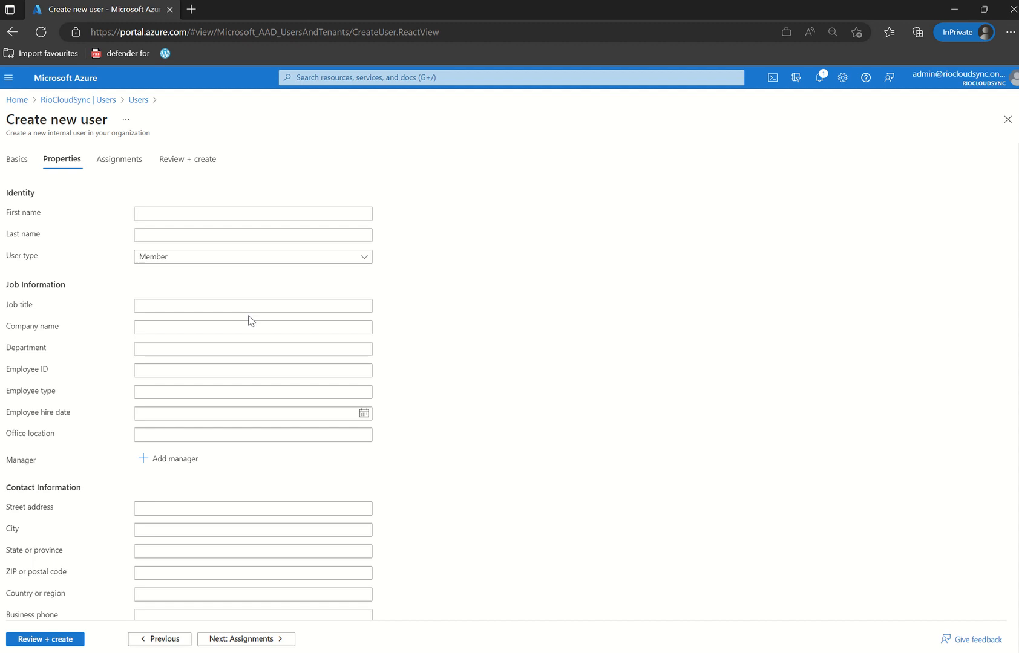
Step: Keep user type as Member and enter first name 'User A', leaving last name blank
{"action": "left_click", "coordinate": [215, 257]}
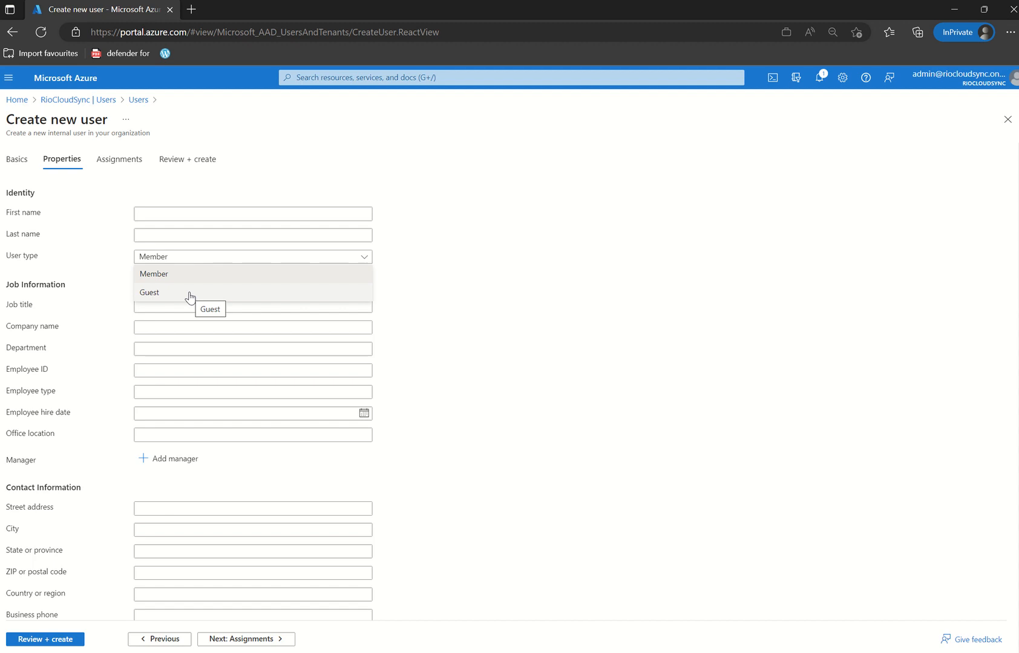
{"action": "key", "text": "Escape"}
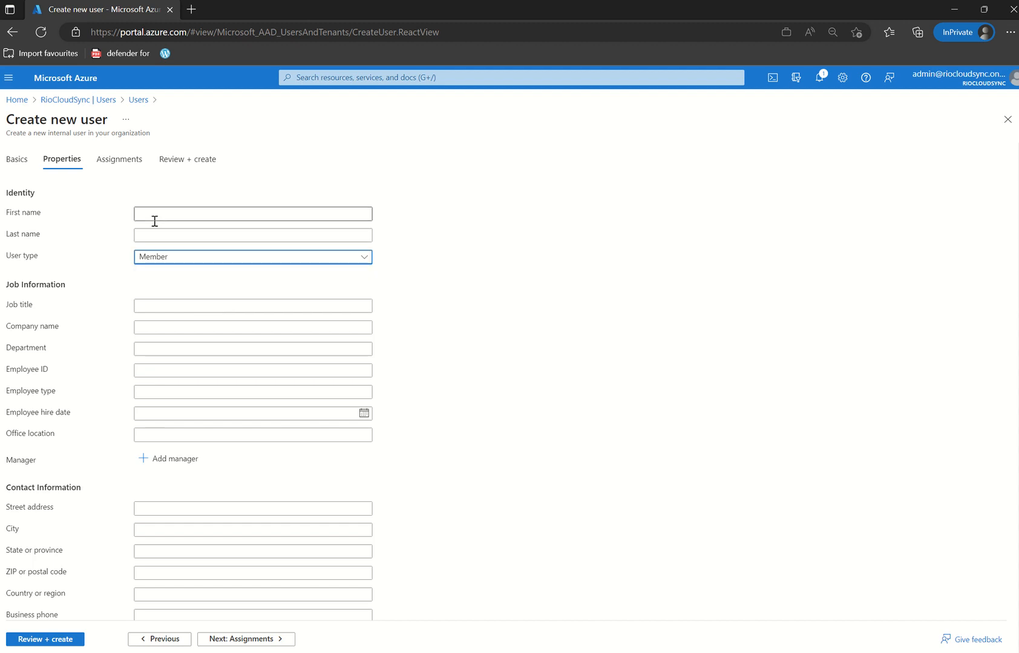
{"action": "left_click", "coordinate": [153, 216]}
{"action": "type", "text": "Us"}
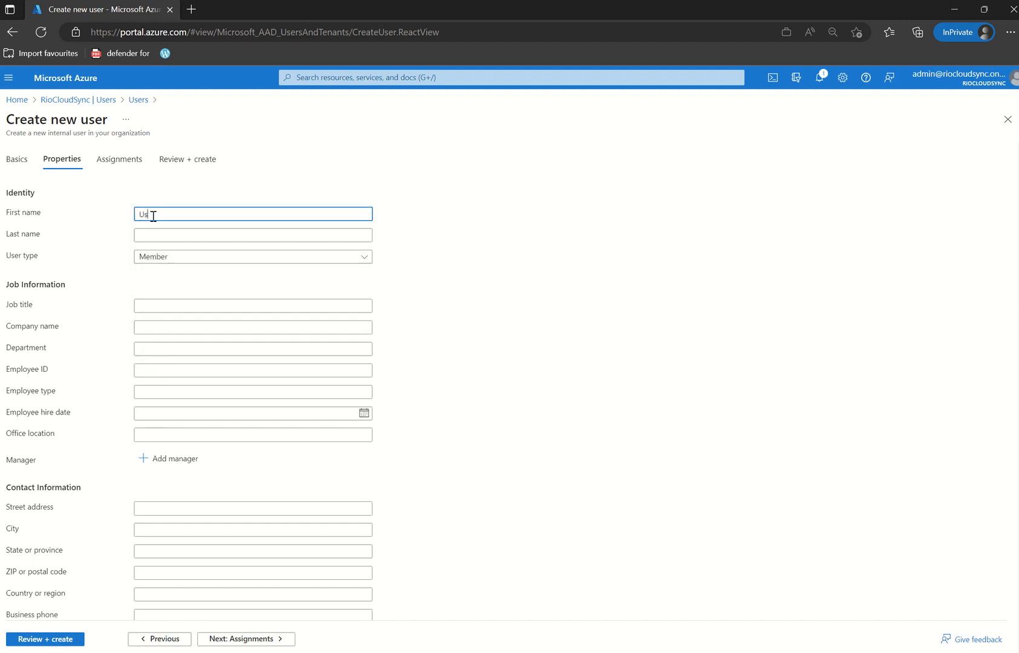
{"action": "type", "text": "er A"}
{"action": "key", "text": "Tab"}
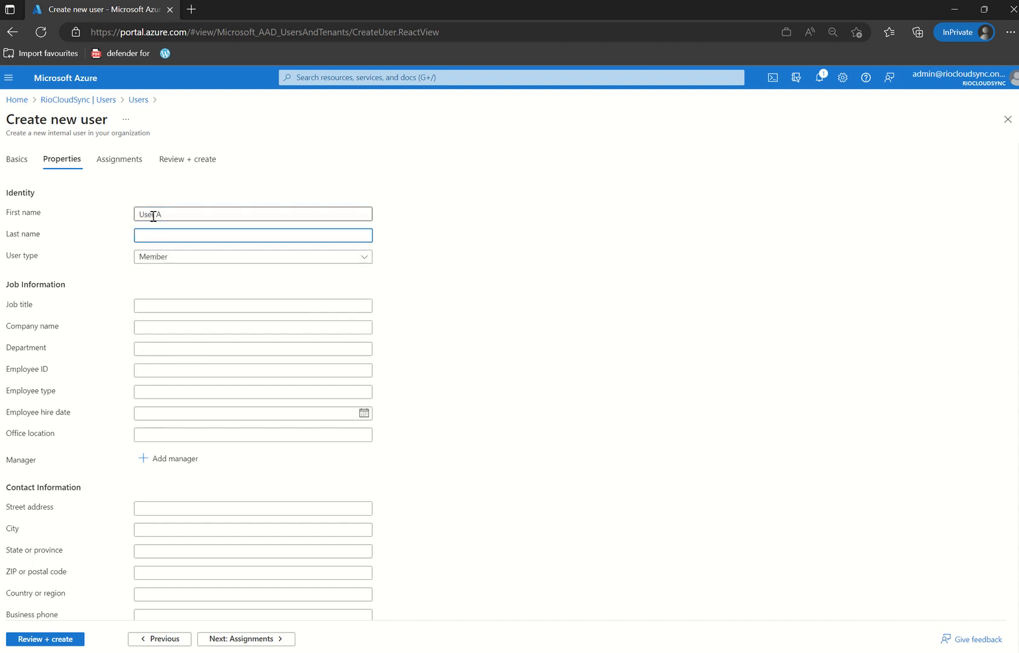
{"action": "left_click", "coordinate": [591, 266]}
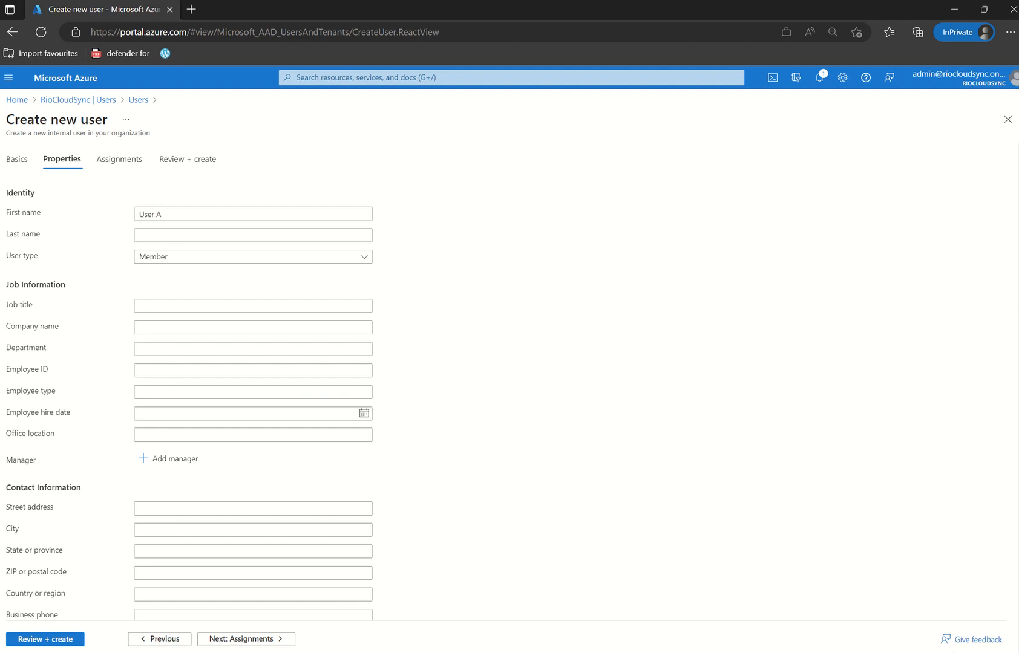
{"action": "scroll", "coordinate": [443, 309], "scroll_direction": "down", "scroll_amount": 3}
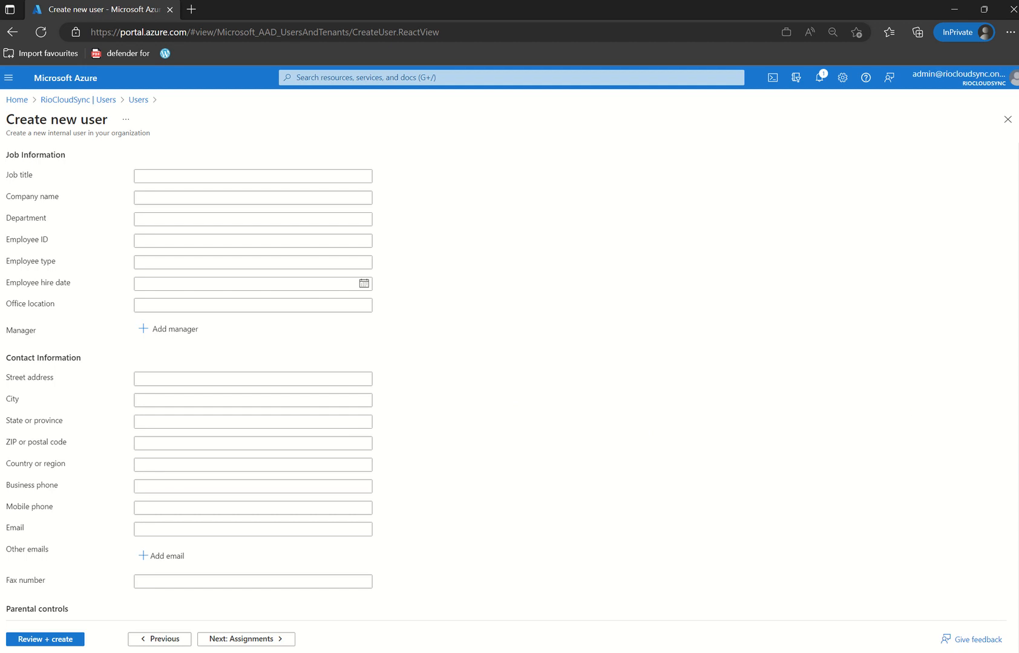
{"action": "scroll", "coordinate": [650, 512], "scroll_direction": "down", "scroll_amount": 2}
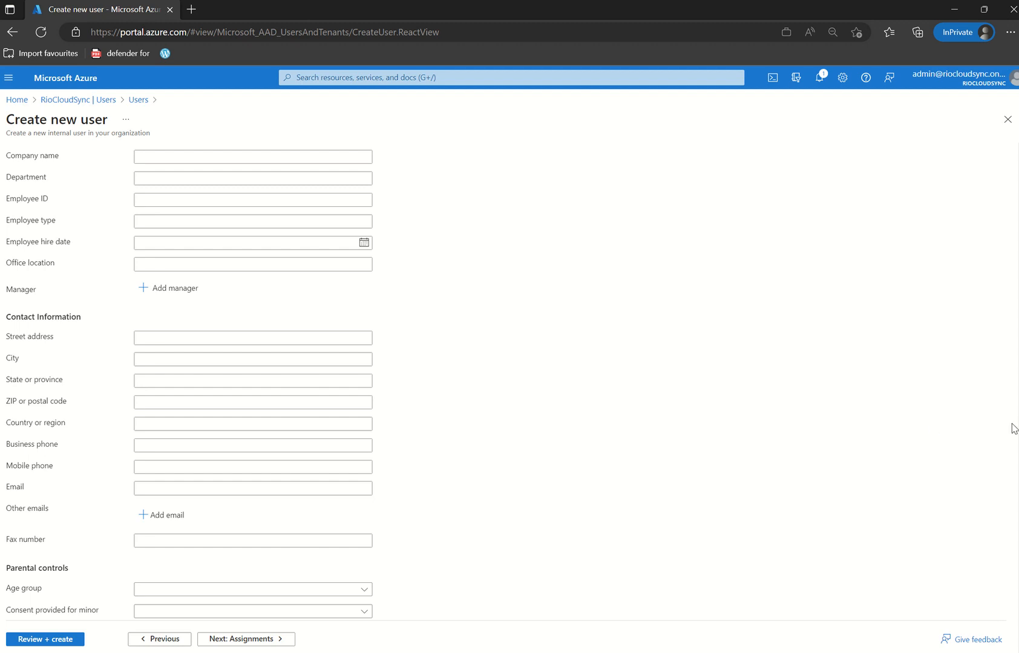
{"action": "scroll", "coordinate": [189, 382], "scroll_direction": "up", "scroll_amount": 3}
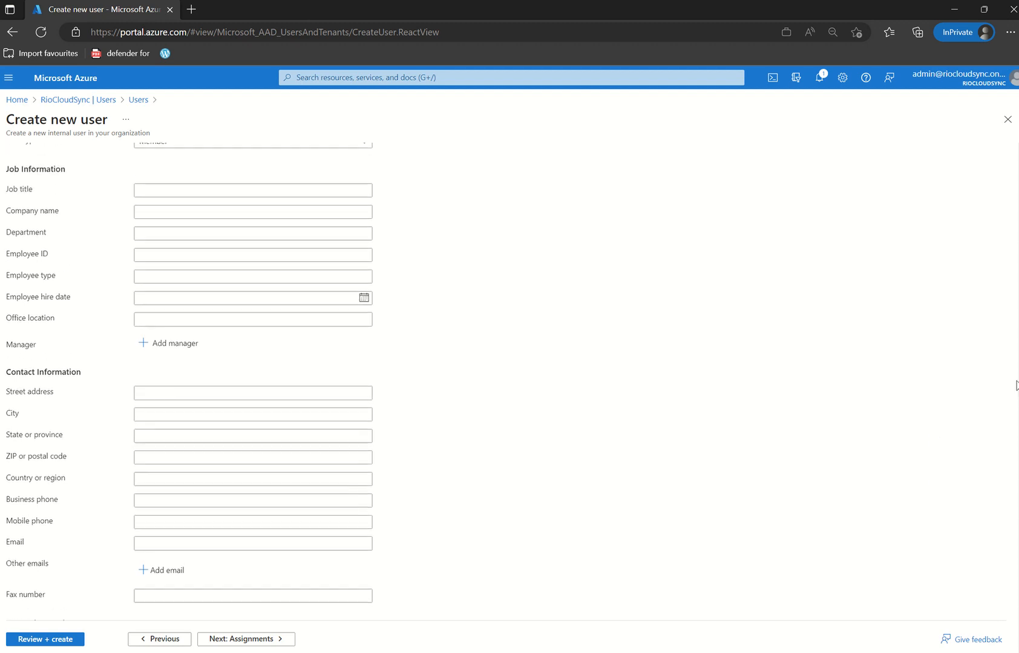
{"action": "scroll", "coordinate": [190, 381], "scroll_direction": "down", "scroll_amount": 3}
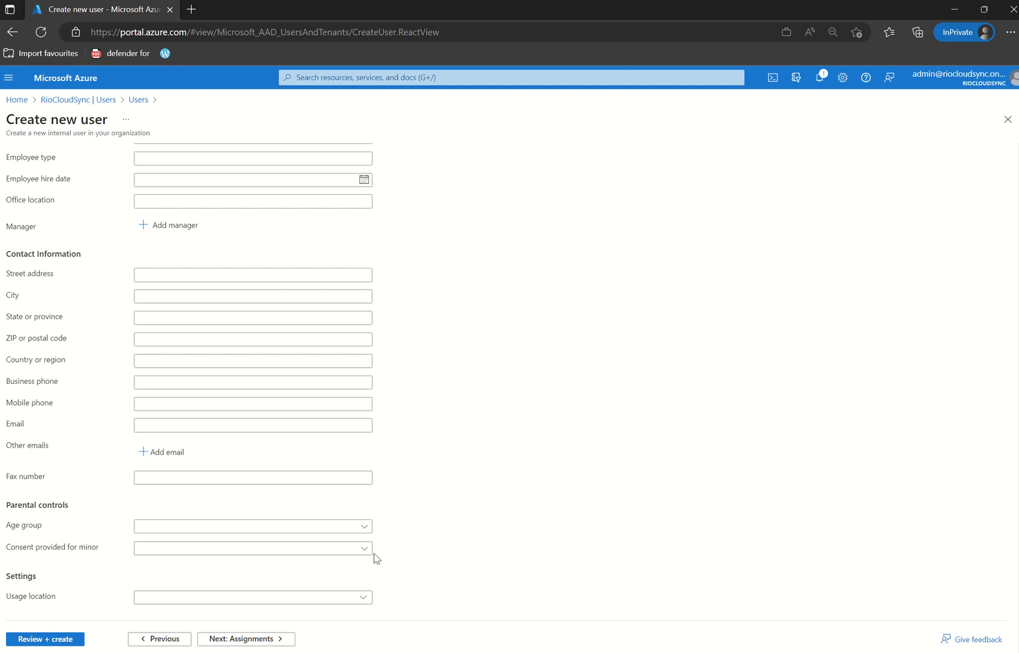
Step: Set usage location to United Kingdom and continue to the Assignments step
{"action": "left_click", "coordinate": [360, 599]}
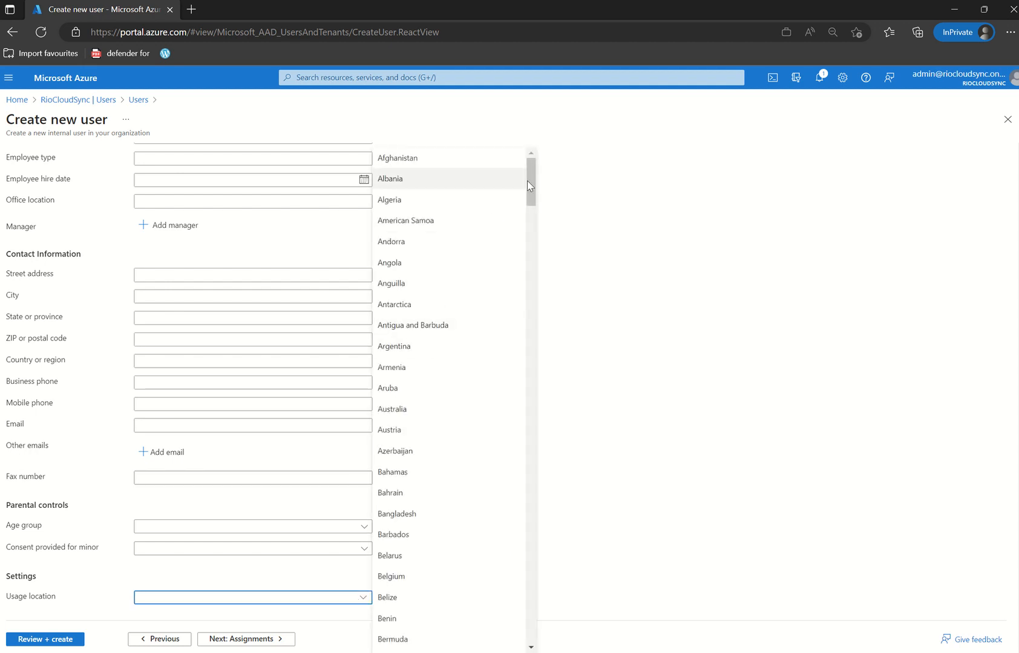
{"action": "left_click_drag", "start_coordinate": [527, 184], "coordinate": [515, 616]}
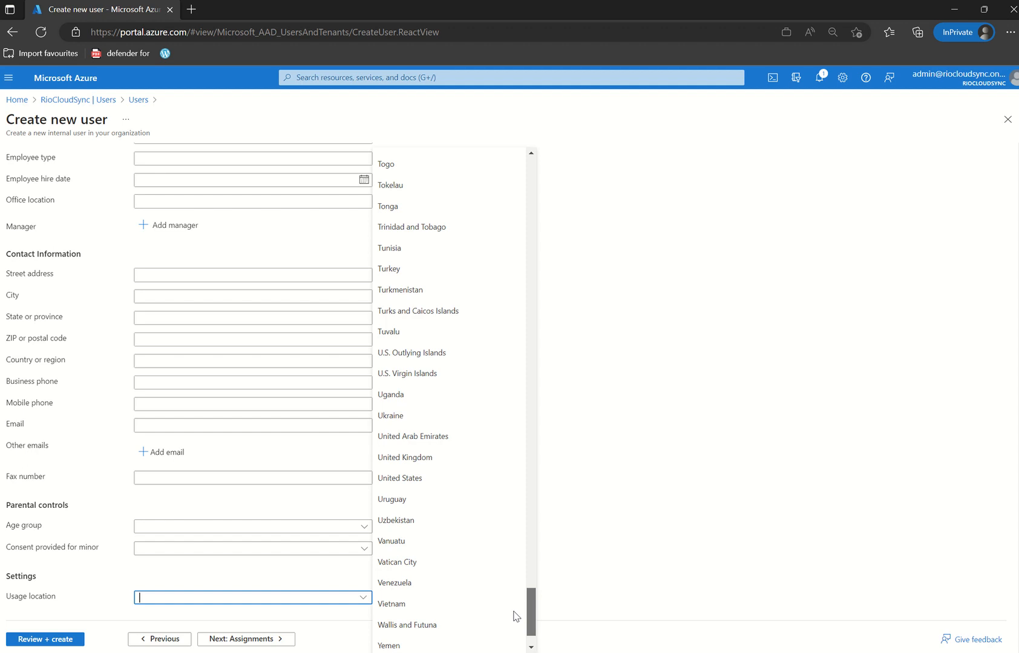
{"action": "left_click", "coordinate": [433, 458]}
{"action": "left_click", "coordinate": [266, 641]}
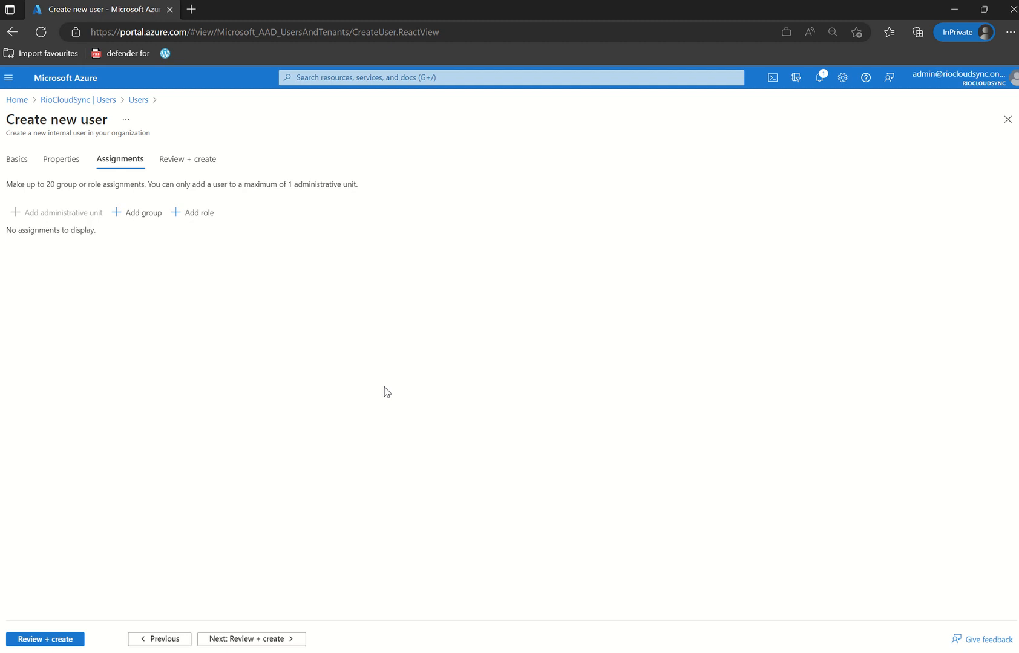
Step: Review User A's summary and create the user, back on the Users list
{"action": "left_click", "coordinate": [258, 640]}
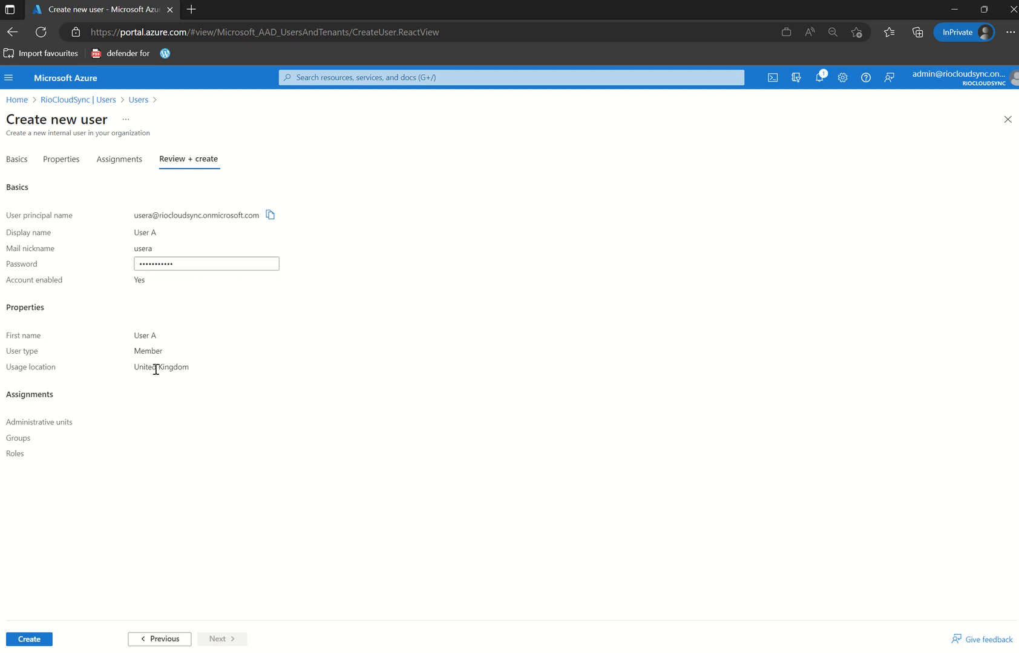
{"action": "left_click", "coordinate": [33, 641]}
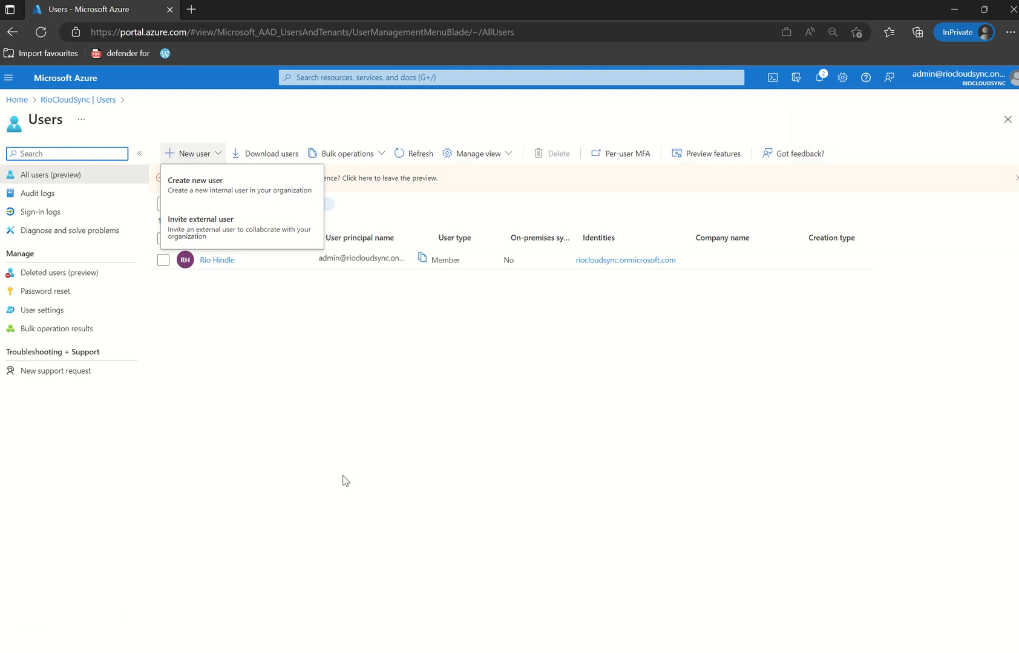
{"action": "left_click", "coordinate": [366, 440]}
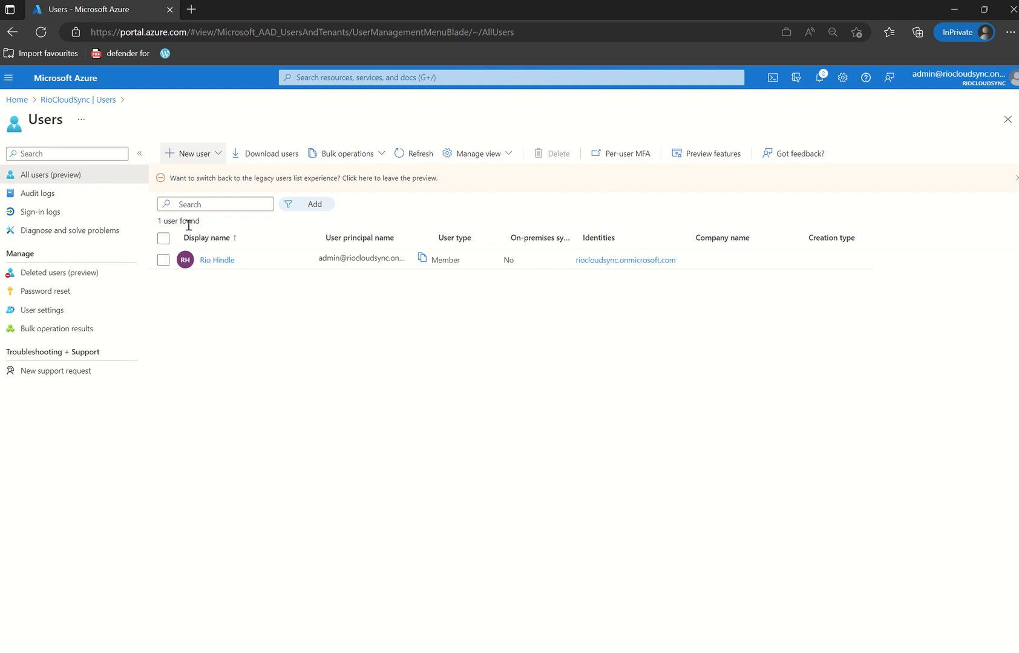
Step: Reload and refresh the Users page until it lists 2 users, including User A
{"action": "left_click", "coordinate": [46, 34]}
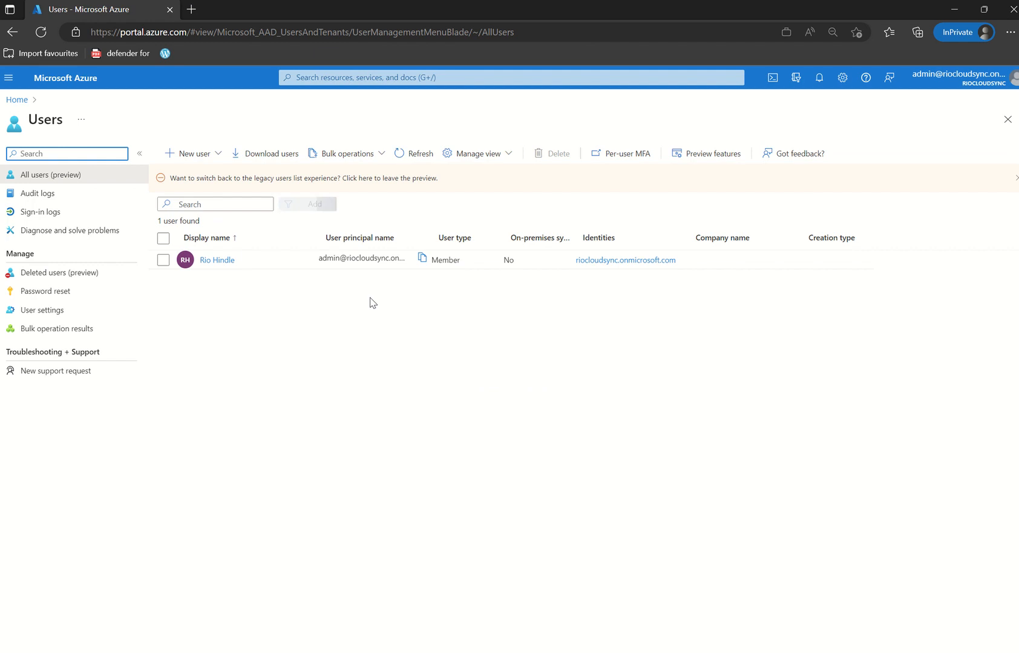
{"action": "left_click", "coordinate": [416, 151]}
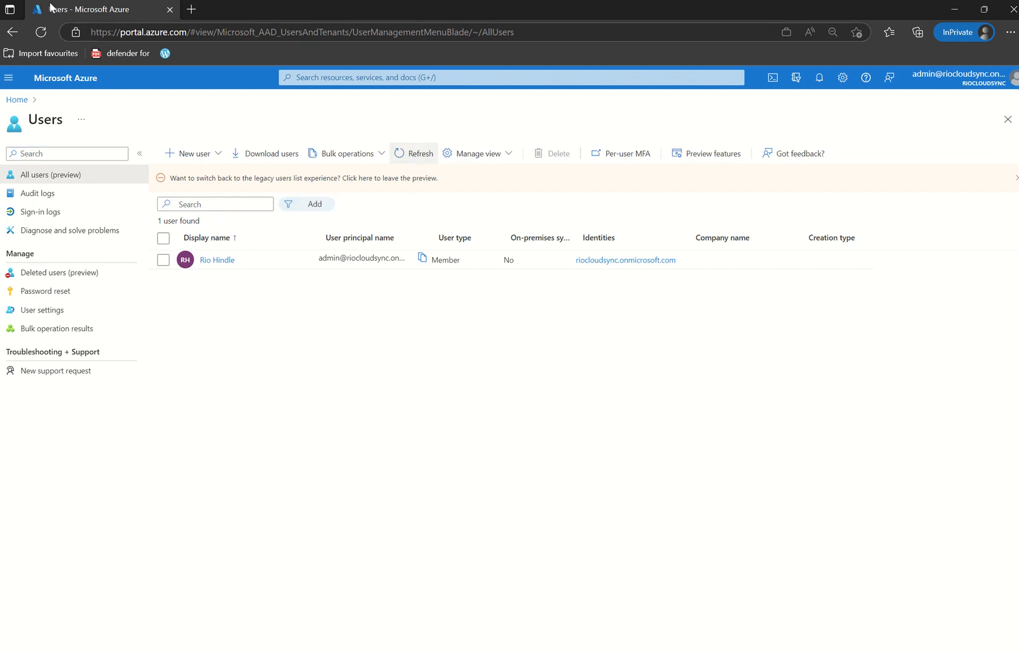
{"action": "left_click", "coordinate": [41, 32]}
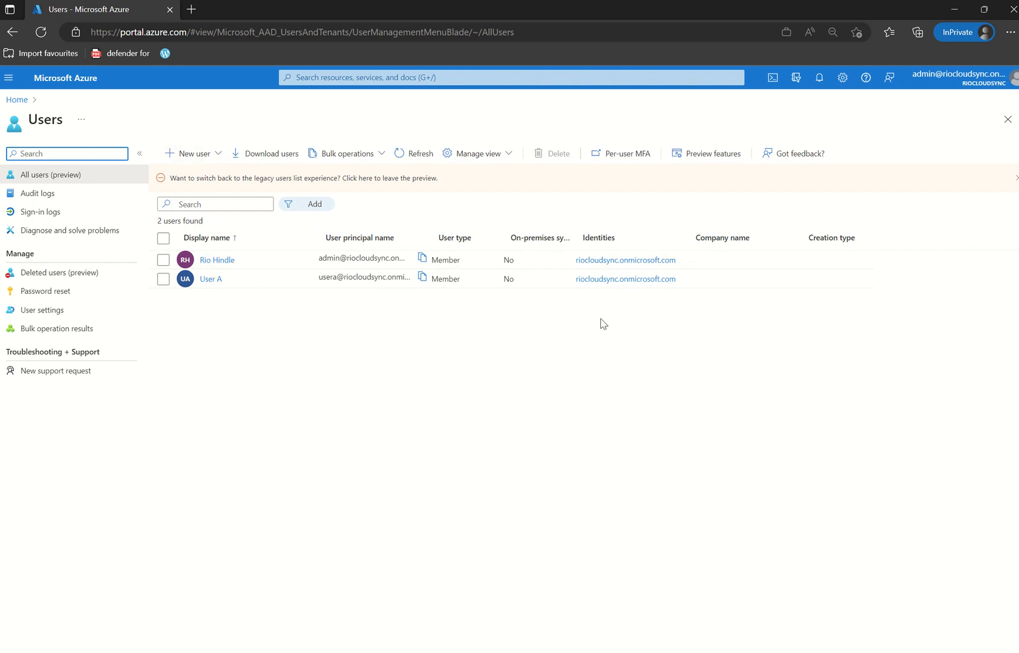
{"action": "left_click", "coordinate": [210, 278]}
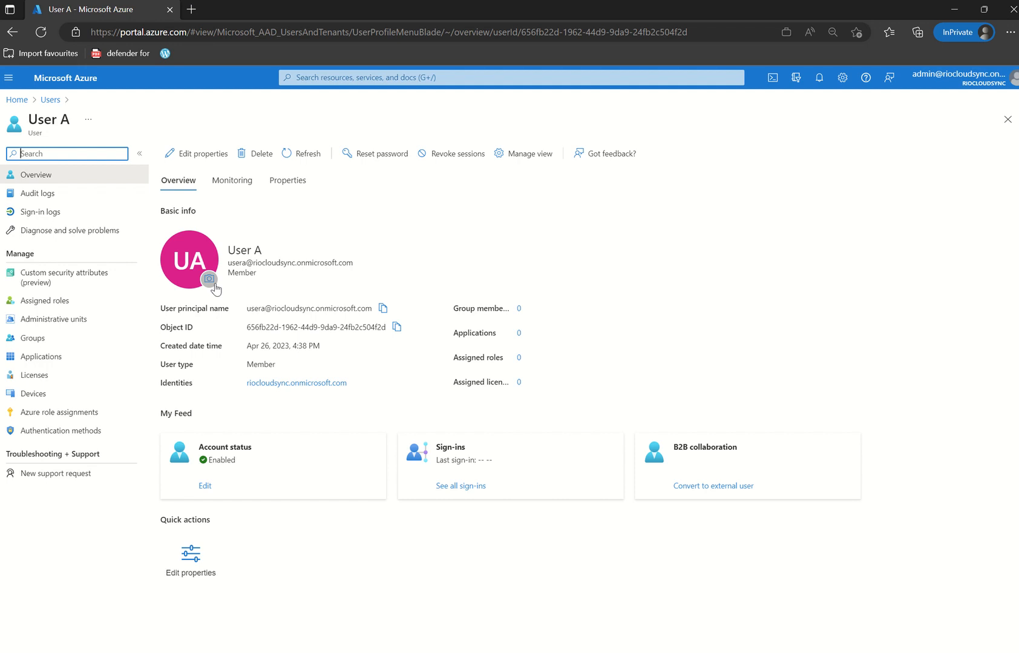
{"action": "left_click", "coordinate": [50, 99]}
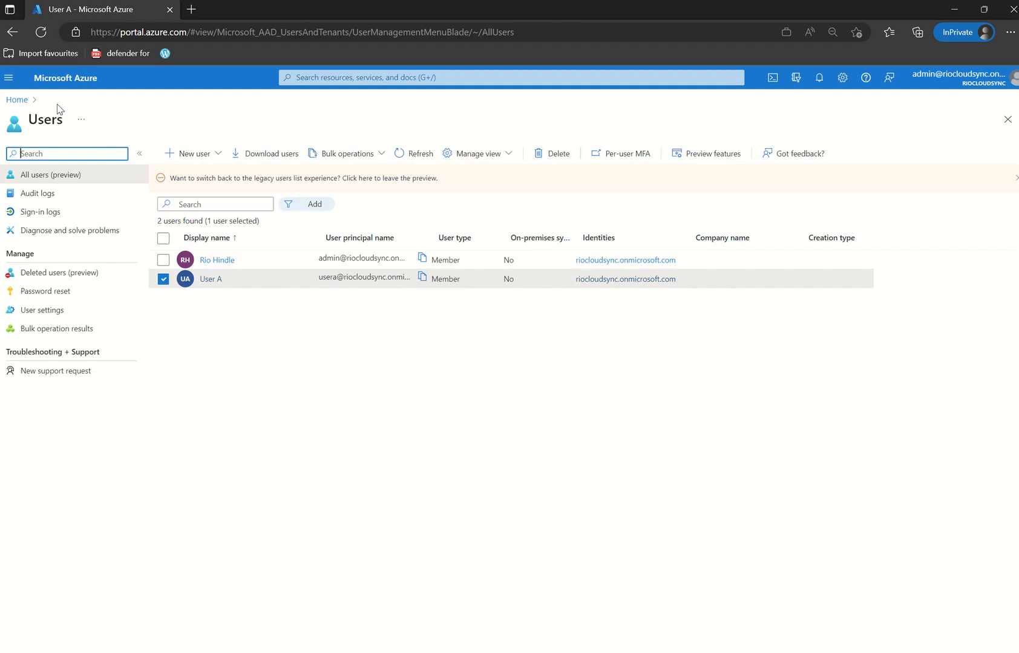
{"action": "left_click", "coordinate": [164, 280]}
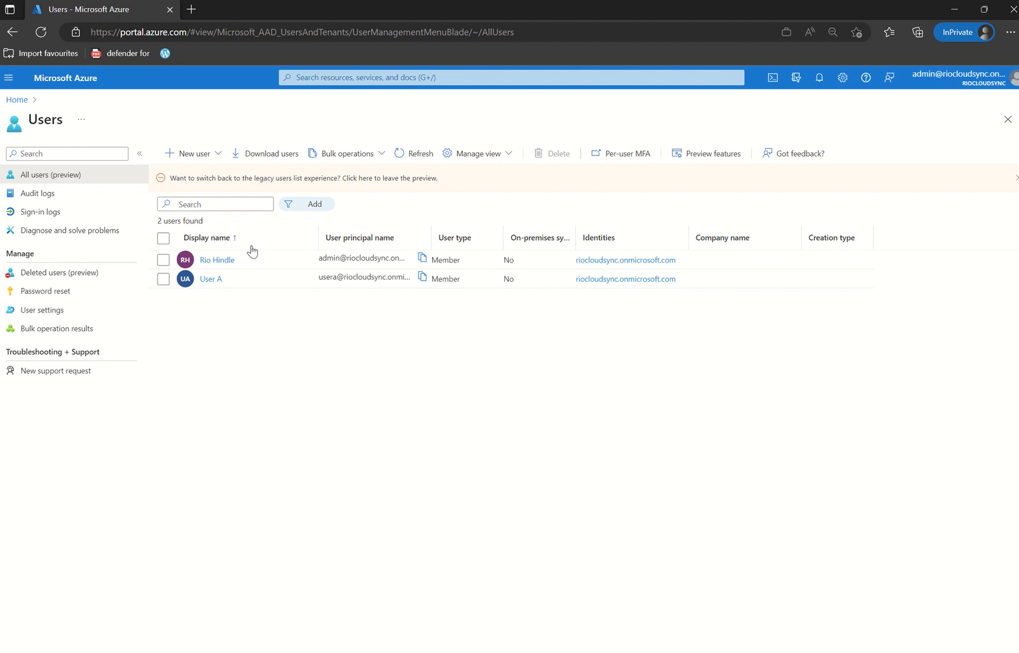
Step: Choose Invite external user from the New user menu, then return to the Users list
{"action": "left_click", "coordinate": [204, 160]}
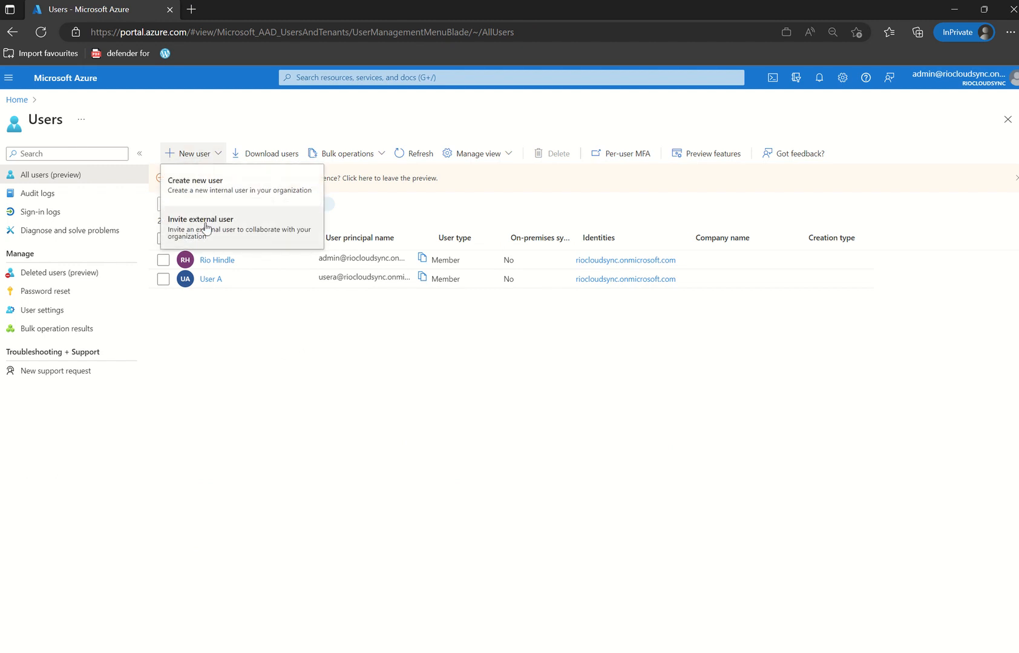
{"action": "left_click", "coordinate": [204, 225]}
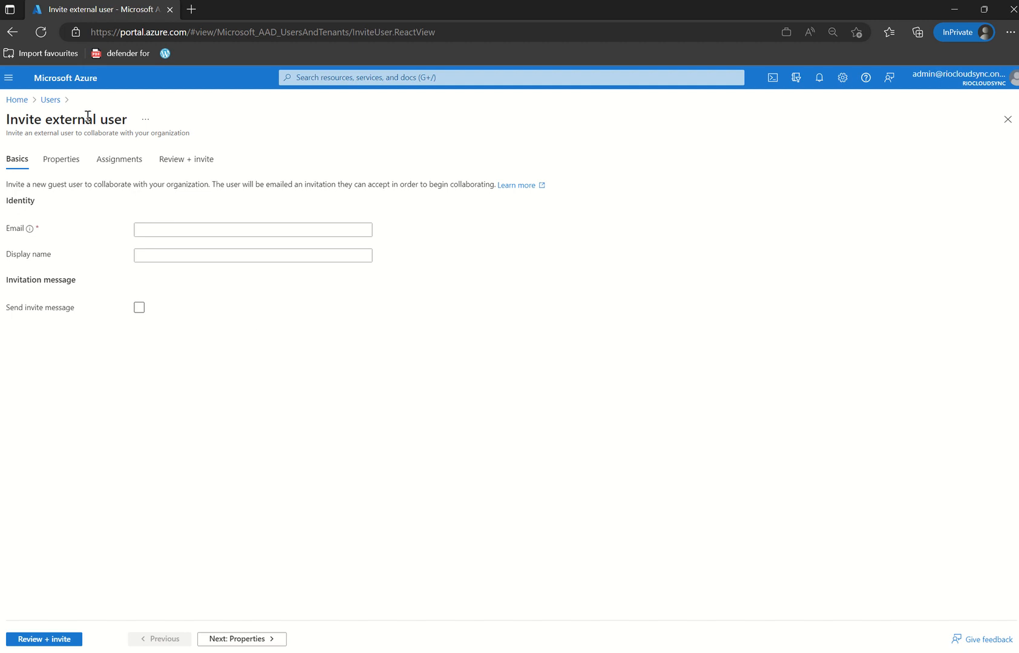
{"action": "left_click", "coordinate": [56, 99]}
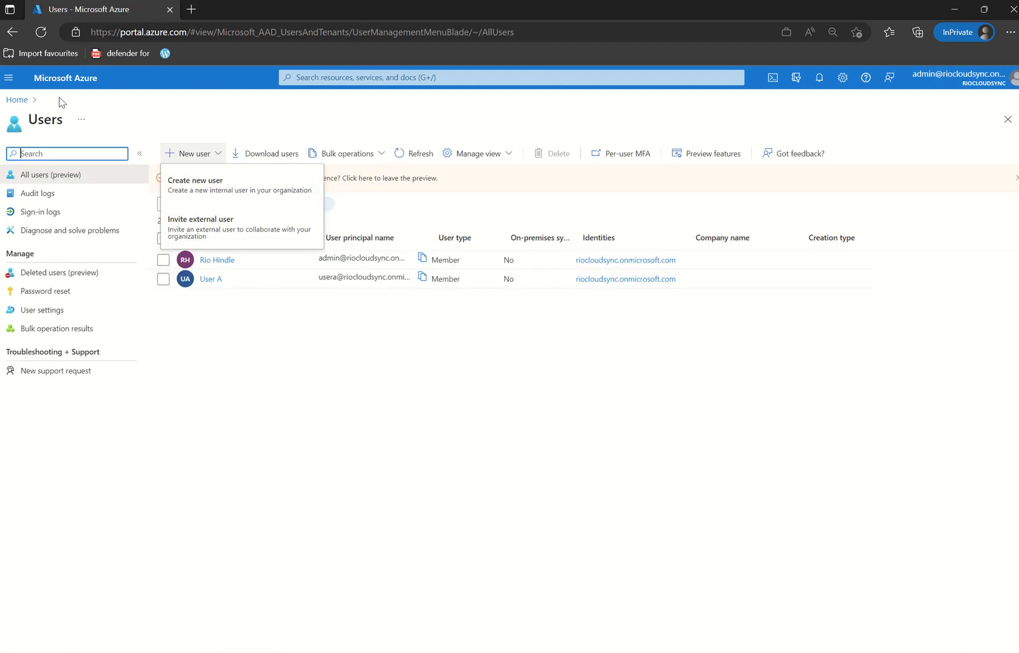
Step: Dismiss the New user options and go back to the portal home page
{"action": "left_click", "coordinate": [348, 406]}
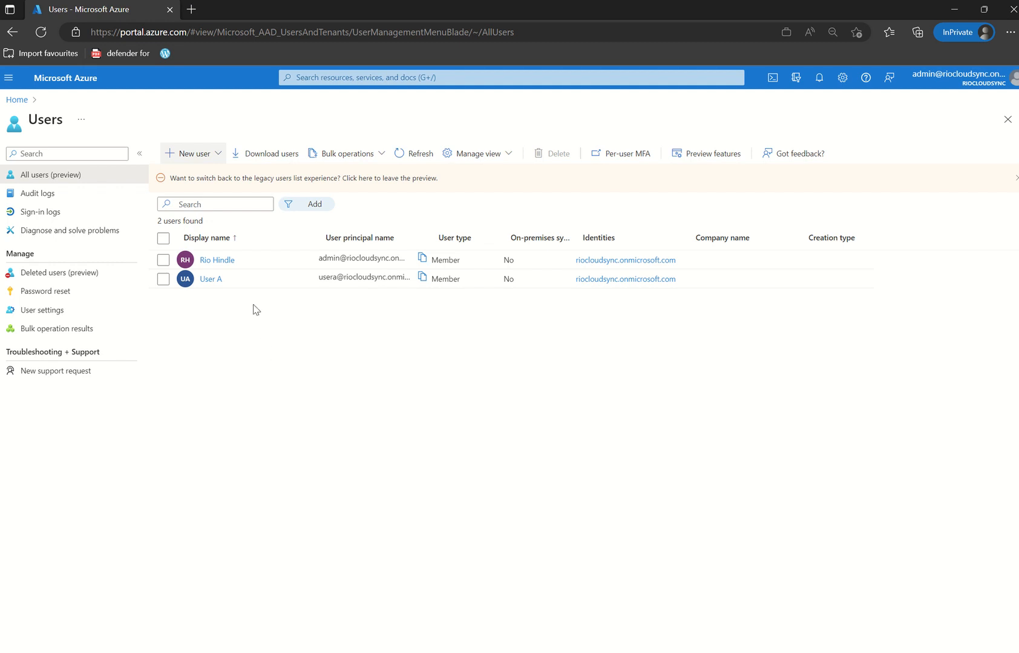
{"action": "left_click", "coordinate": [19, 100]}
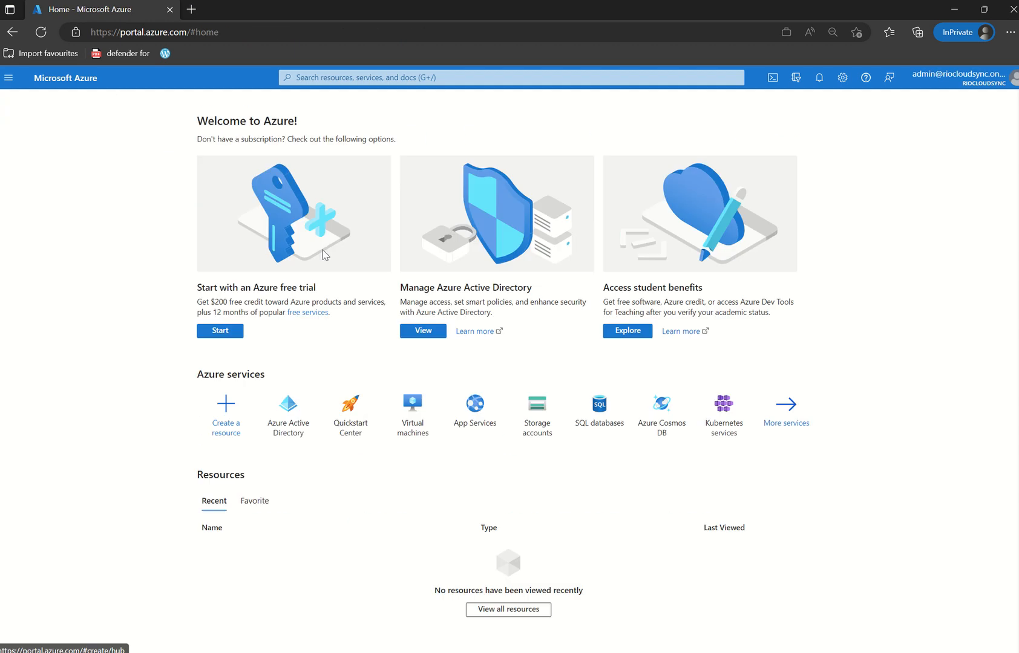
Step: Open Azure Active Directory's groups list with the search mode set to Starts with
{"action": "left_click", "coordinate": [290, 418]}
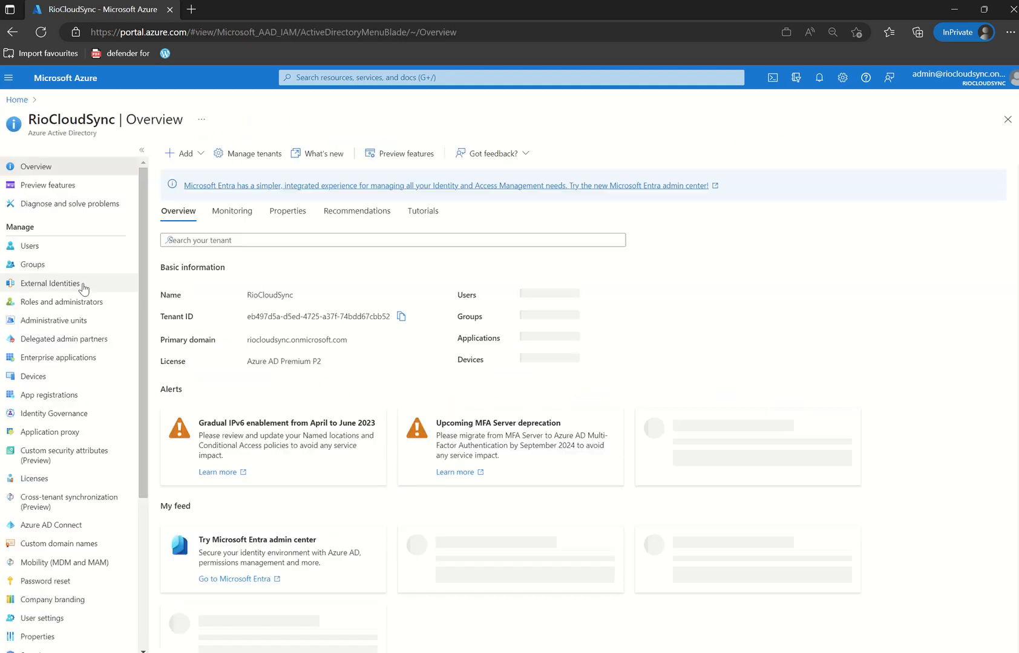
{"action": "left_click", "coordinate": [32, 264]}
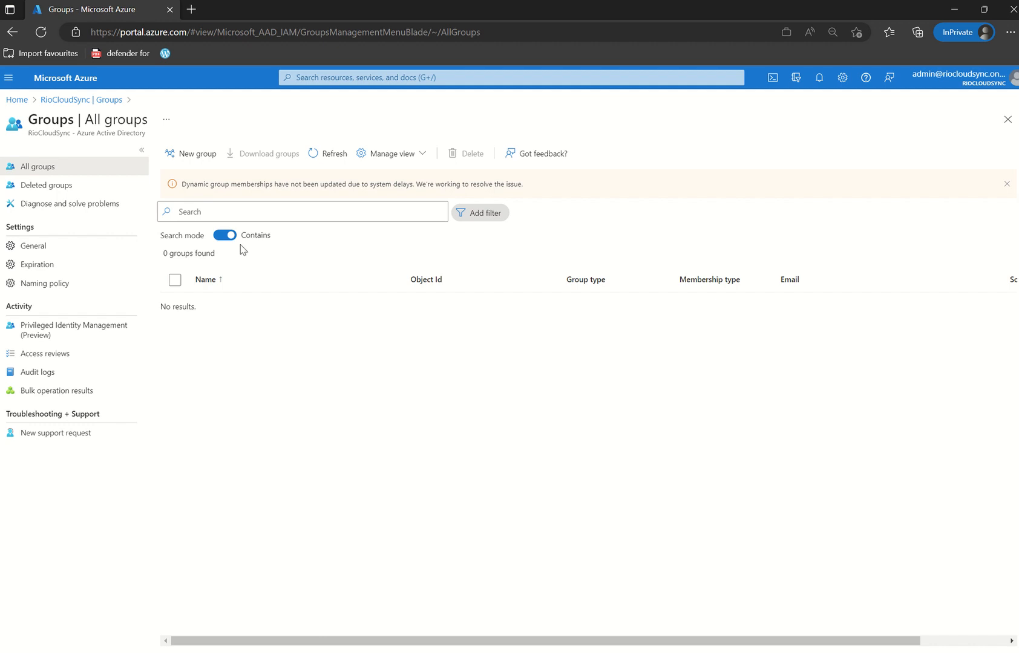
{"action": "left_click", "coordinate": [227, 235]}
{"action": "left_click", "coordinate": [199, 152]}
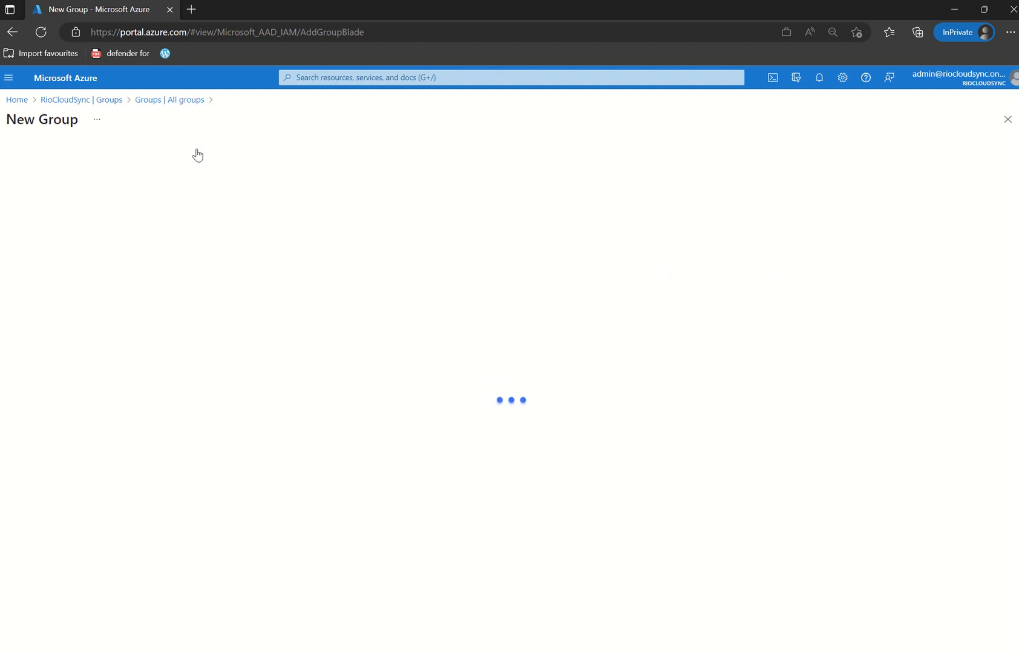
Step: Try Microsoft 365 as the group type, then settle on Security
{"action": "left_click", "coordinate": [119, 198]}
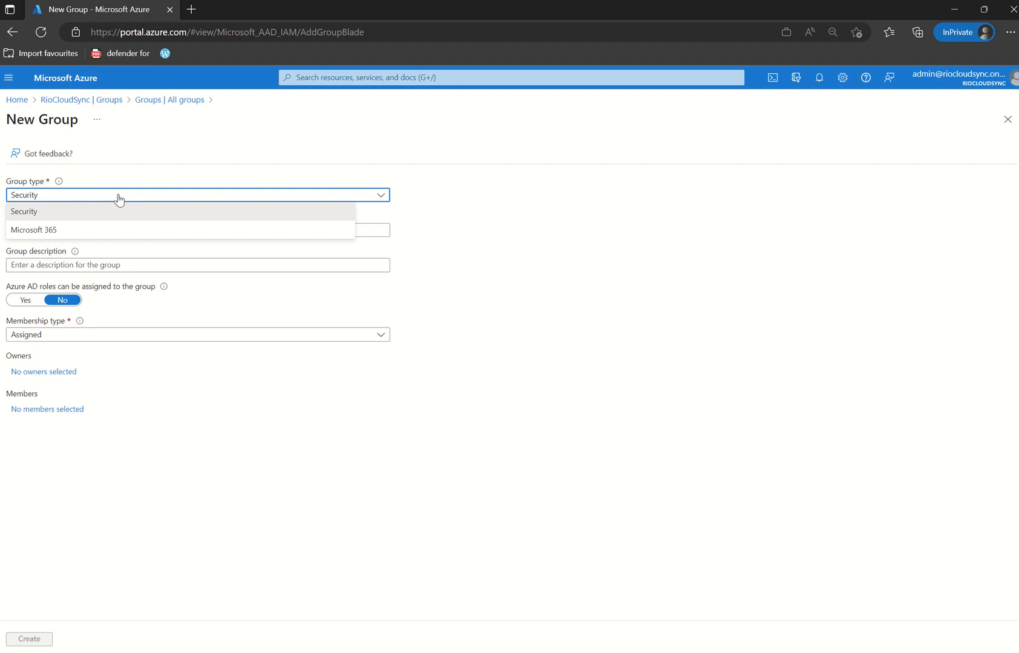
{"action": "left_click", "coordinate": [92, 229]}
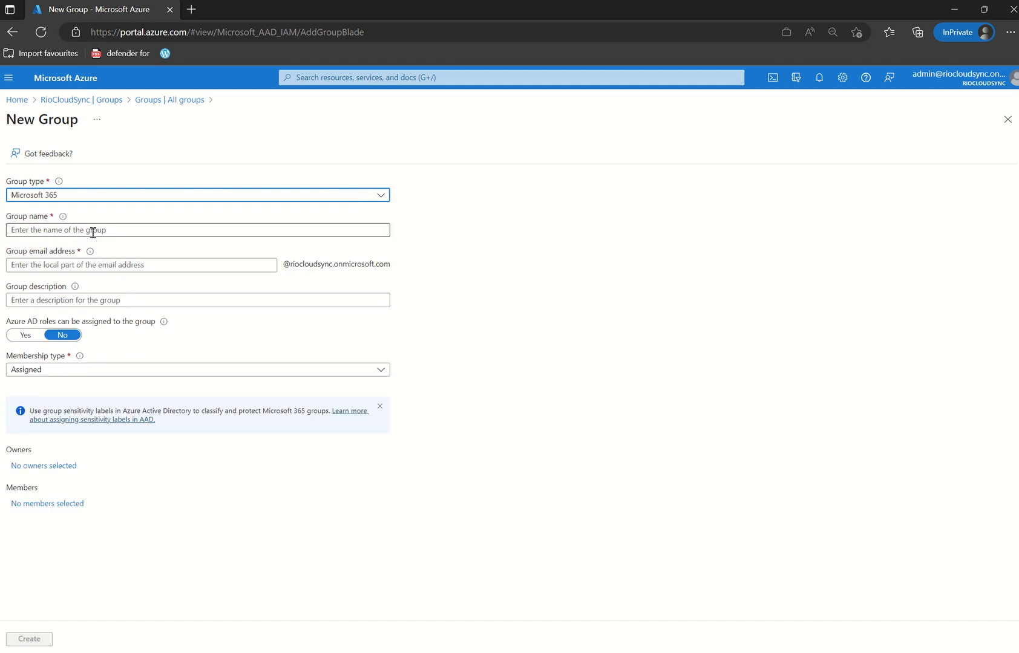
{"action": "left_click", "coordinate": [69, 197]}
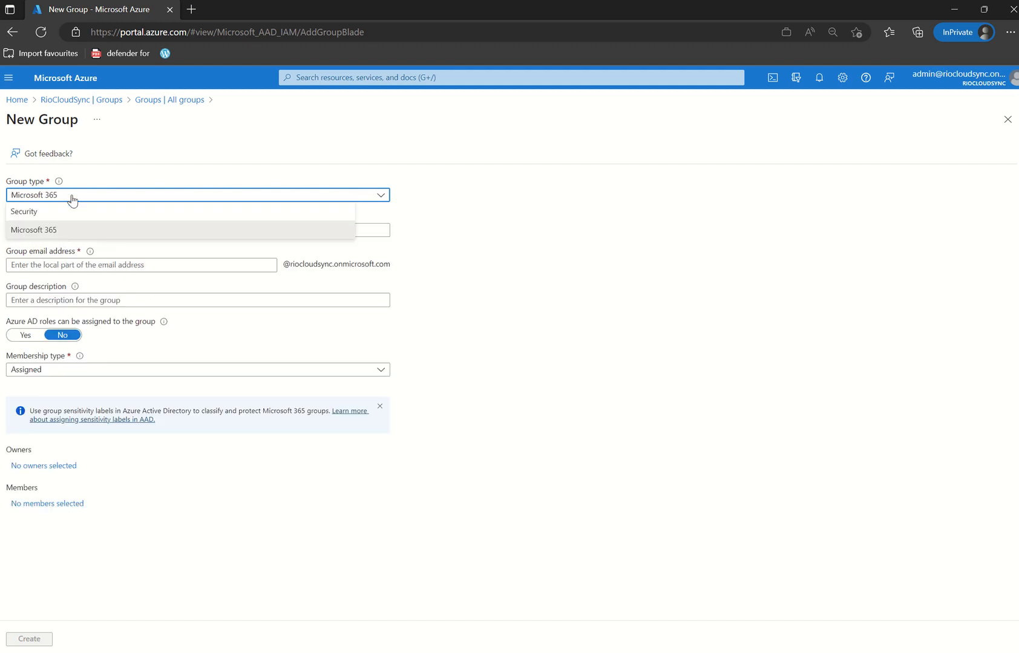
{"action": "left_click", "coordinate": [68, 212]}
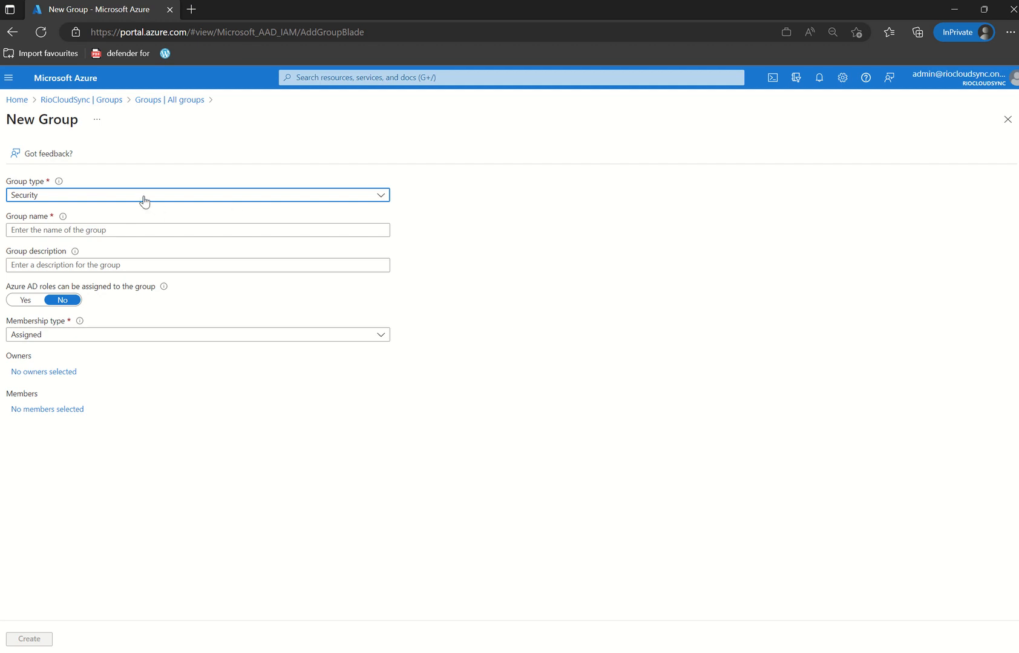
{"action": "left_click", "coordinate": [123, 229]}
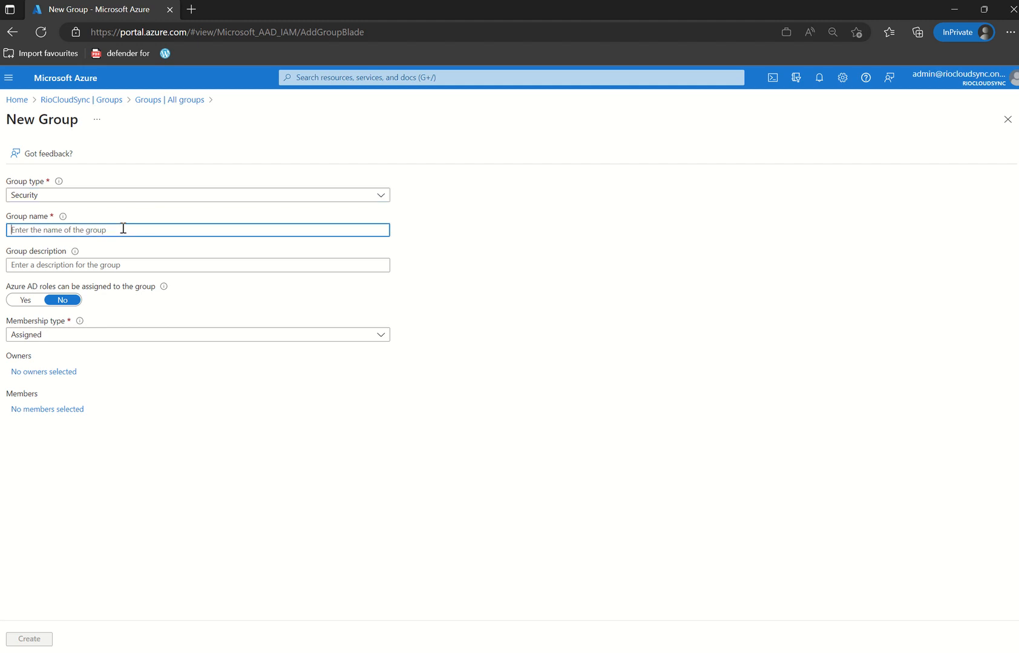
Step: Name the group 'Test Group 1' and leave Azure AD role assignment at No
{"action": "type", "text": "Test Grou"}
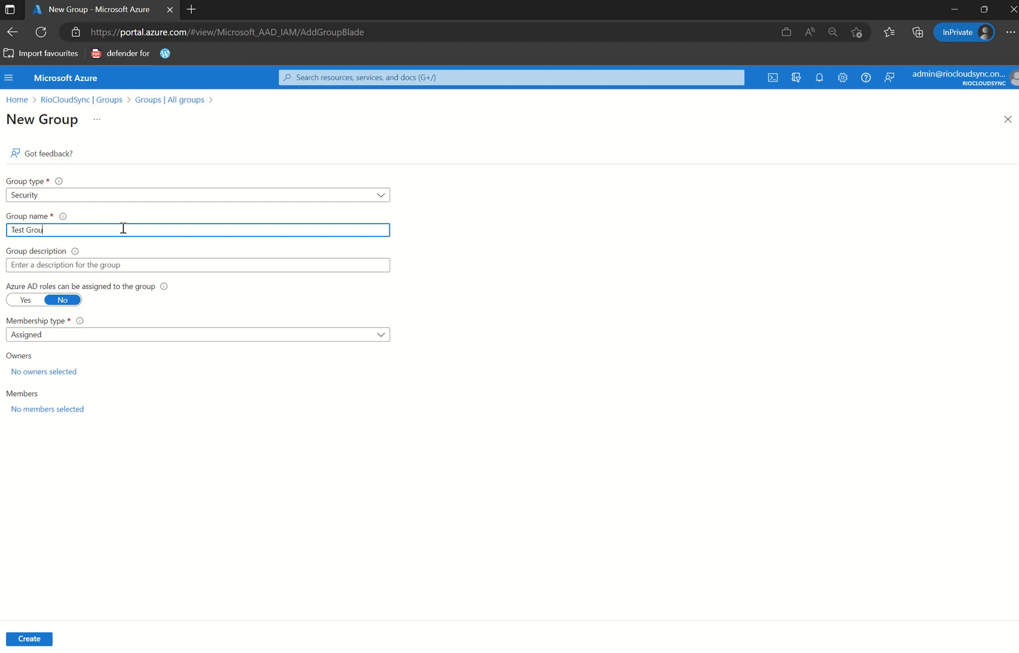
{"action": "type", "text": "p 1"}
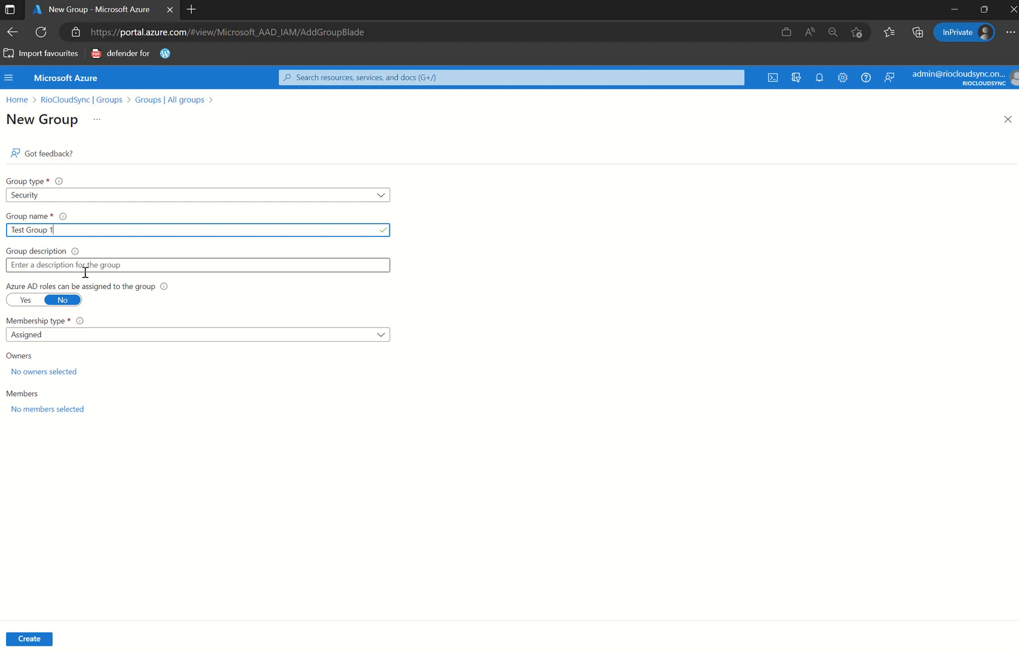
{"action": "left_click", "coordinate": [43, 296]}
{"action": "left_click", "coordinate": [25, 300]}
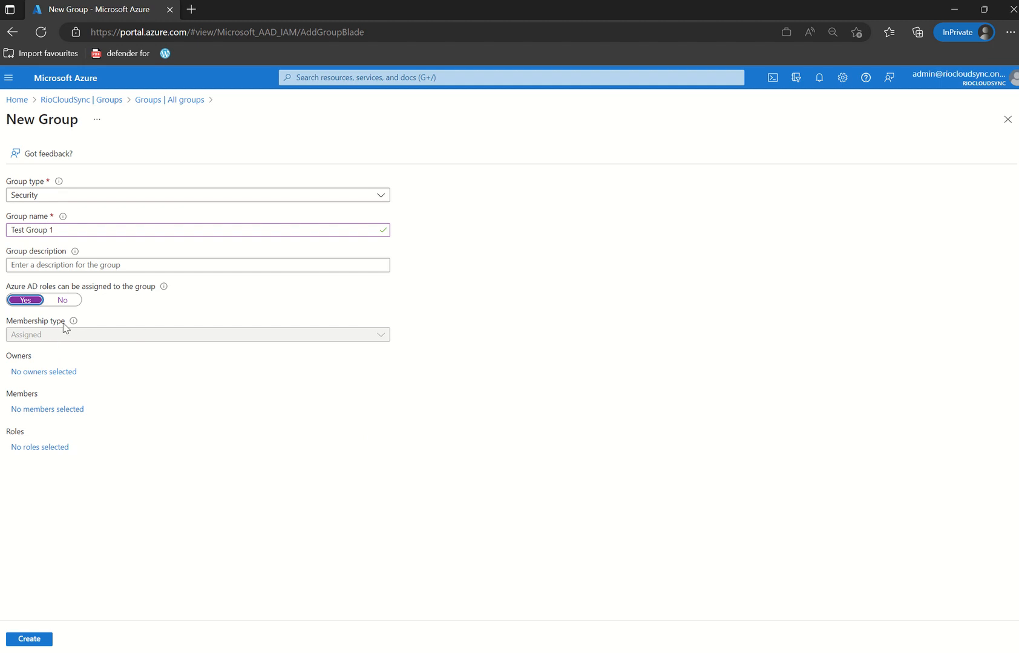
{"action": "left_click", "coordinate": [65, 300]}
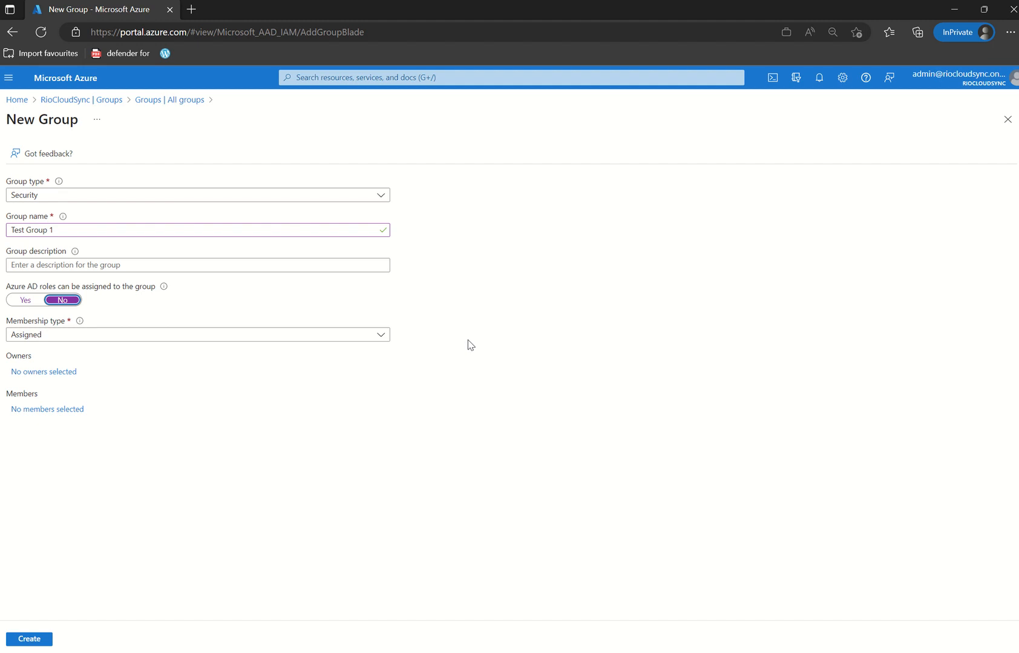
{"action": "left_click", "coordinate": [371, 337]}
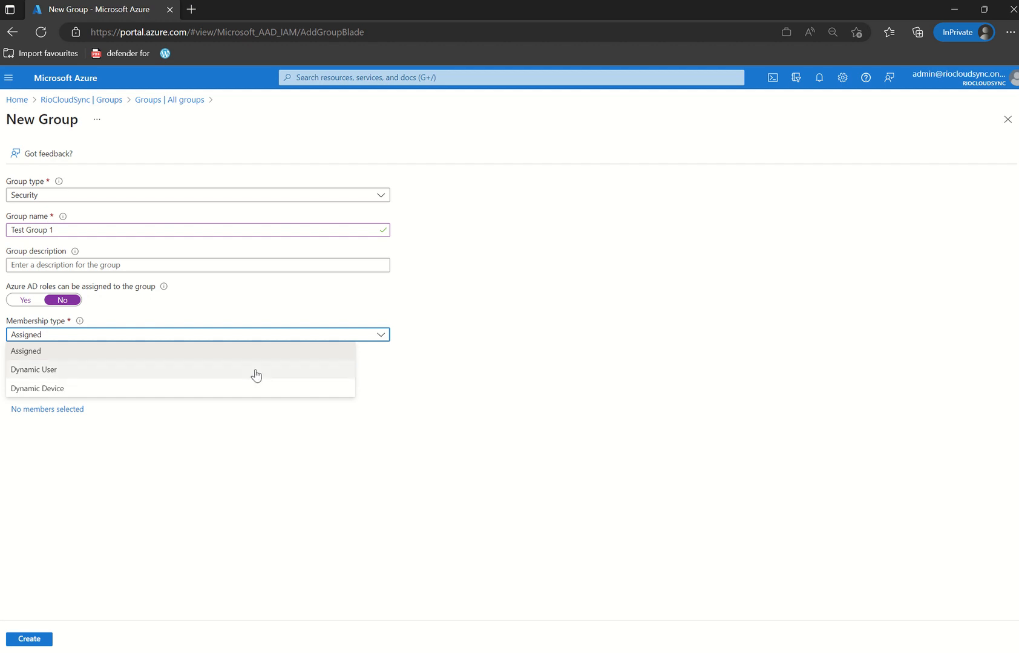
Step: Set membership to Dynamic Device and draft the rule accountEnabled Equals True
{"action": "left_click", "coordinate": [215, 389]}
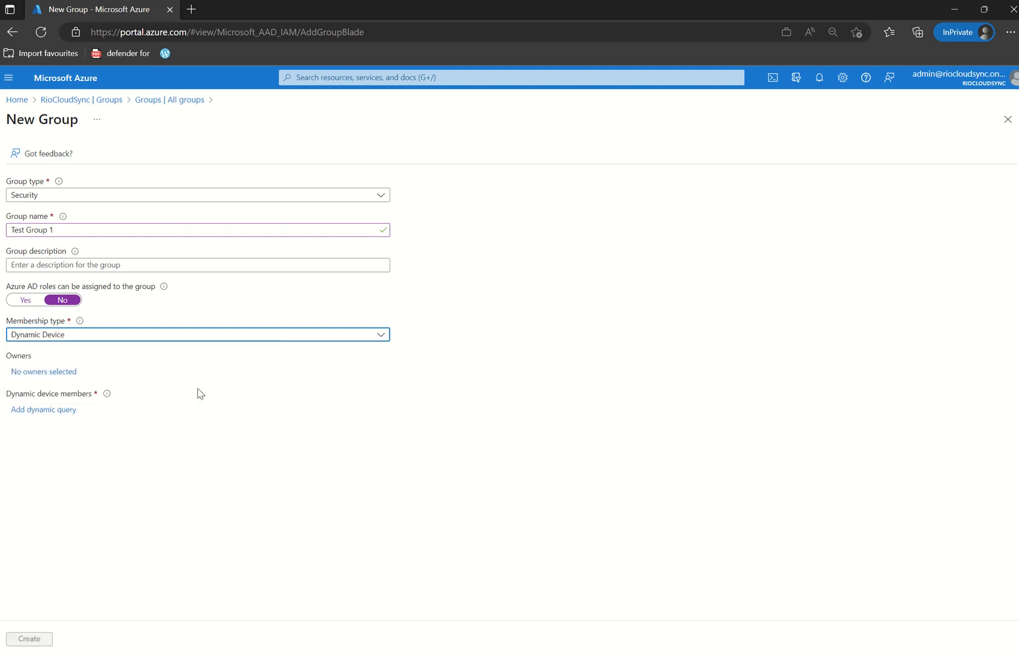
{"action": "left_click", "coordinate": [46, 411]}
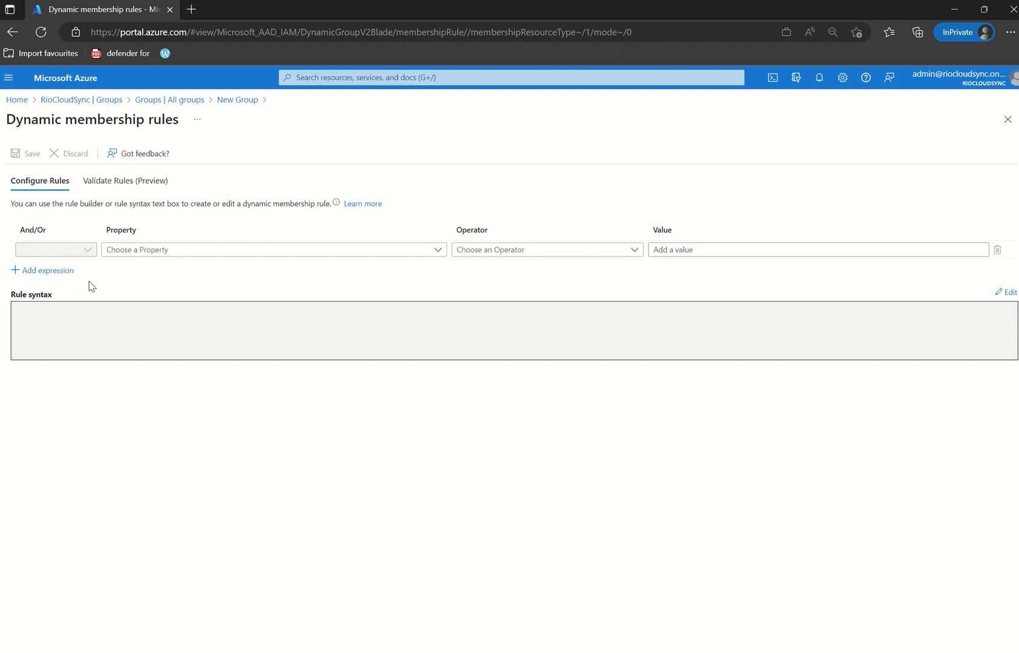
{"action": "left_click", "coordinate": [134, 250]}
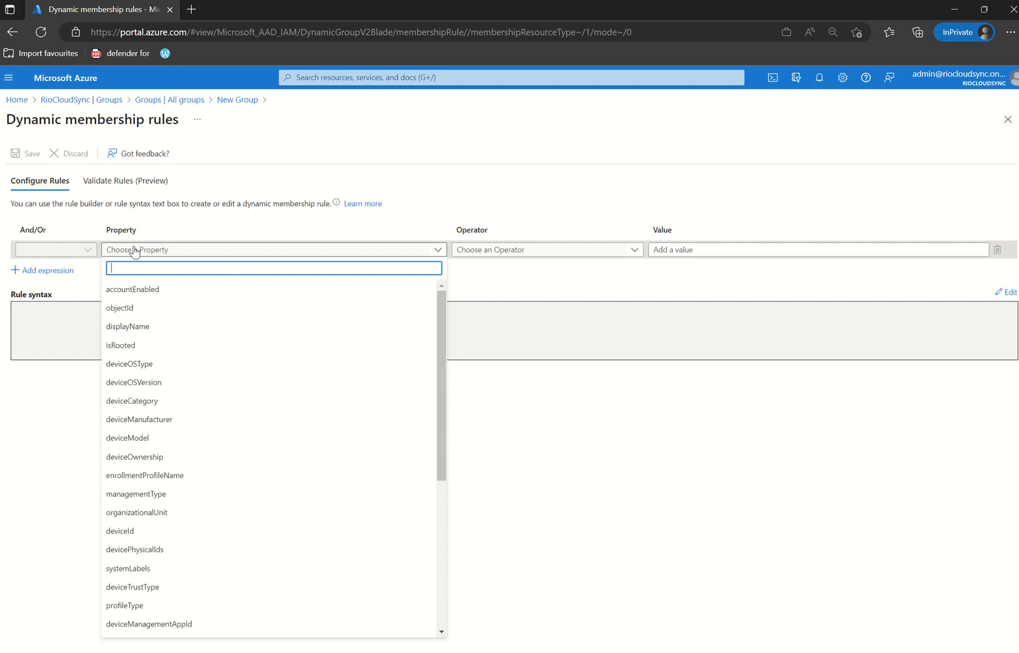
{"action": "left_click", "coordinate": [134, 289]}
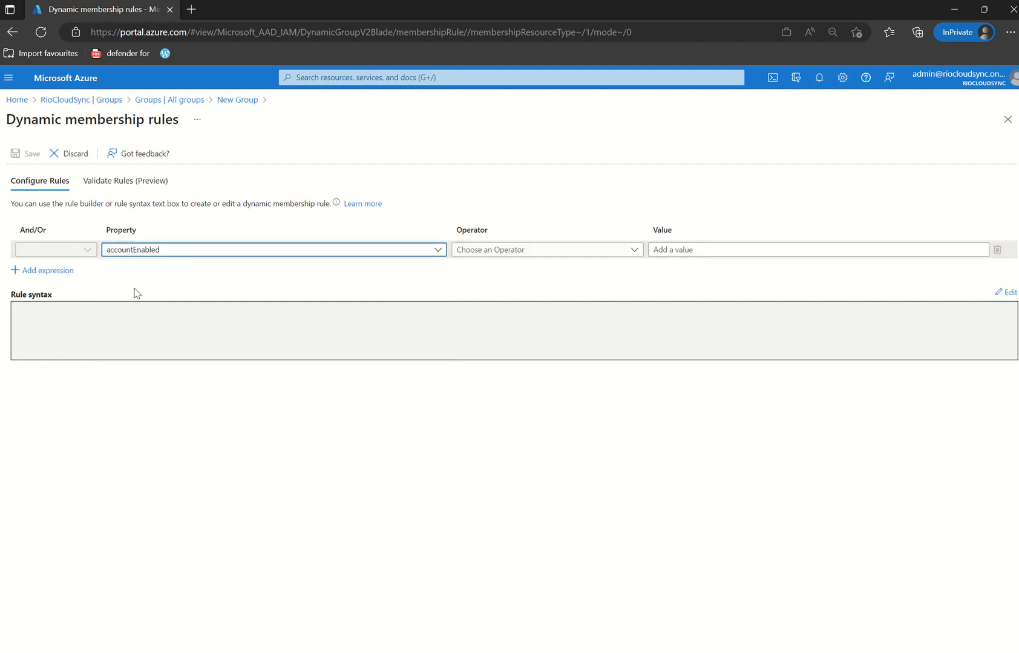
{"action": "left_click", "coordinate": [479, 261]}
{"action": "left_click", "coordinate": [484, 383]}
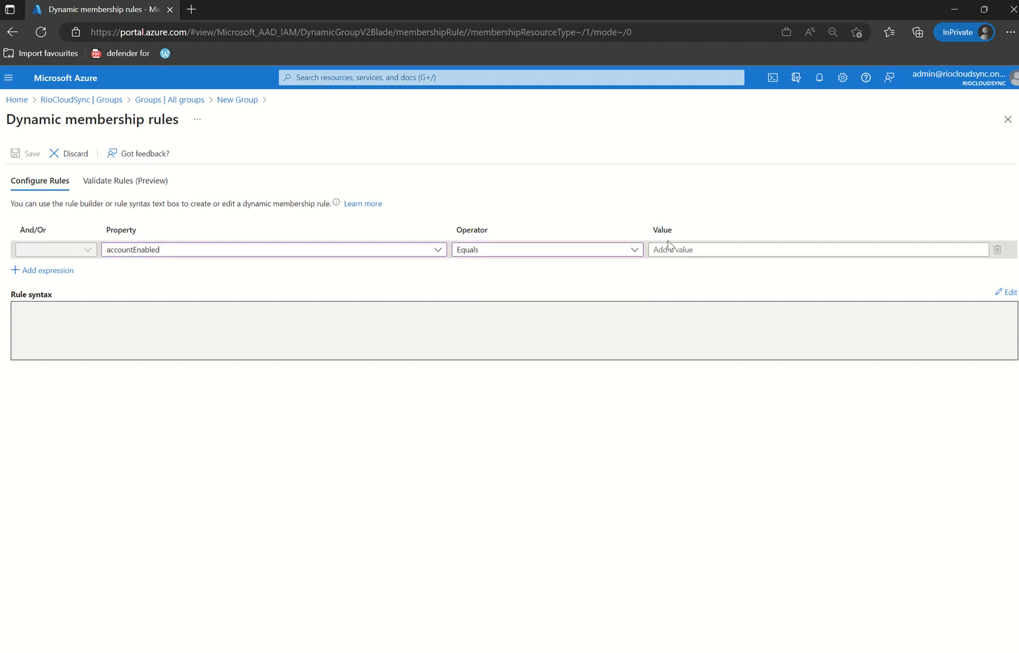
{"action": "left_click", "coordinate": [680, 251]}
{"action": "type", "text": "True"}
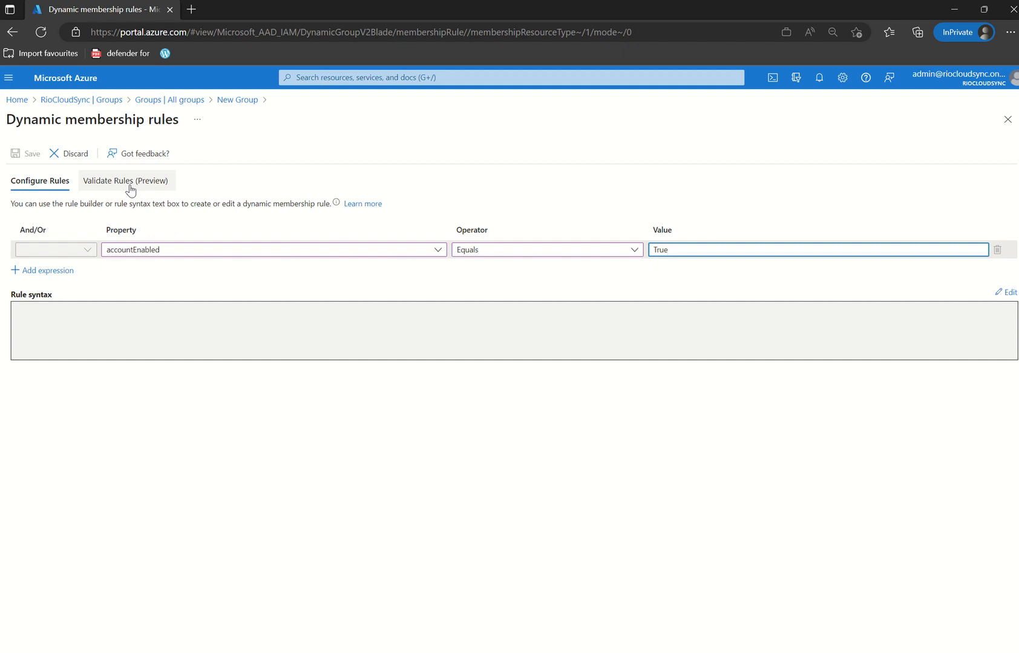
Step: Discard the draft rule and return to the New Group form
{"action": "left_click", "coordinate": [242, 104]}
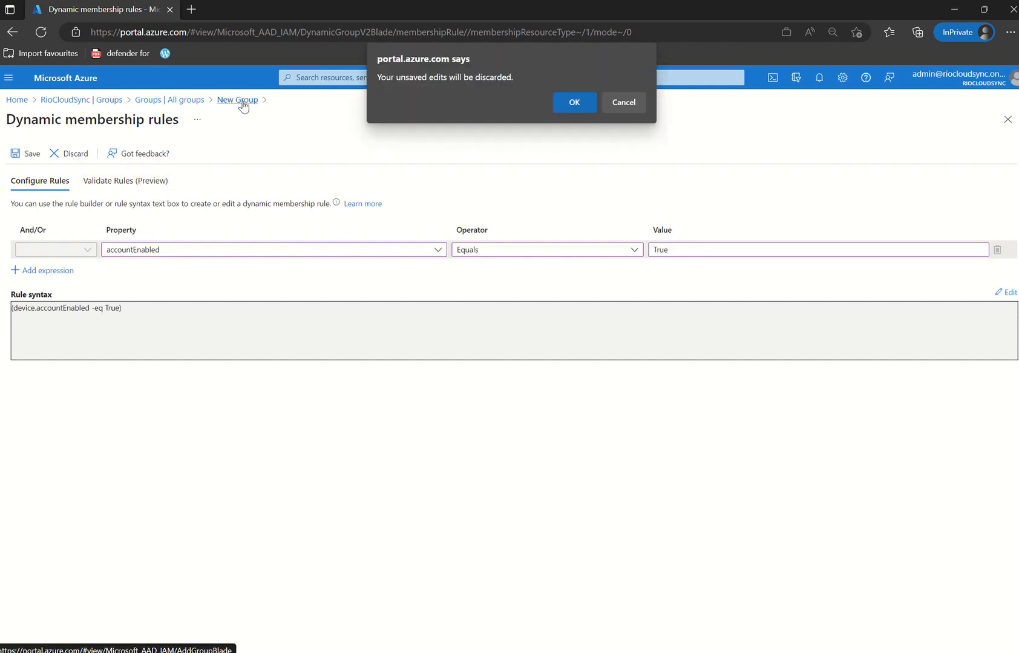
{"action": "left_click", "coordinate": [569, 102]}
{"action": "left_click", "coordinate": [100, 337]}
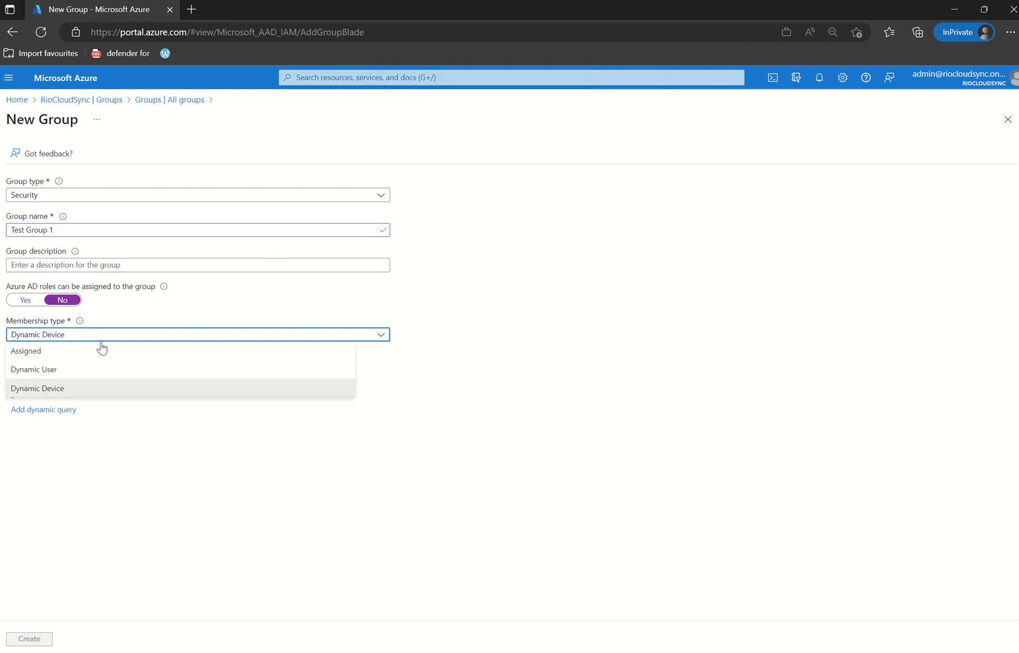
Step: Switch Test Group 1's membership type back to Assigned and go to All groups
{"action": "left_click", "coordinate": [270, 419]}
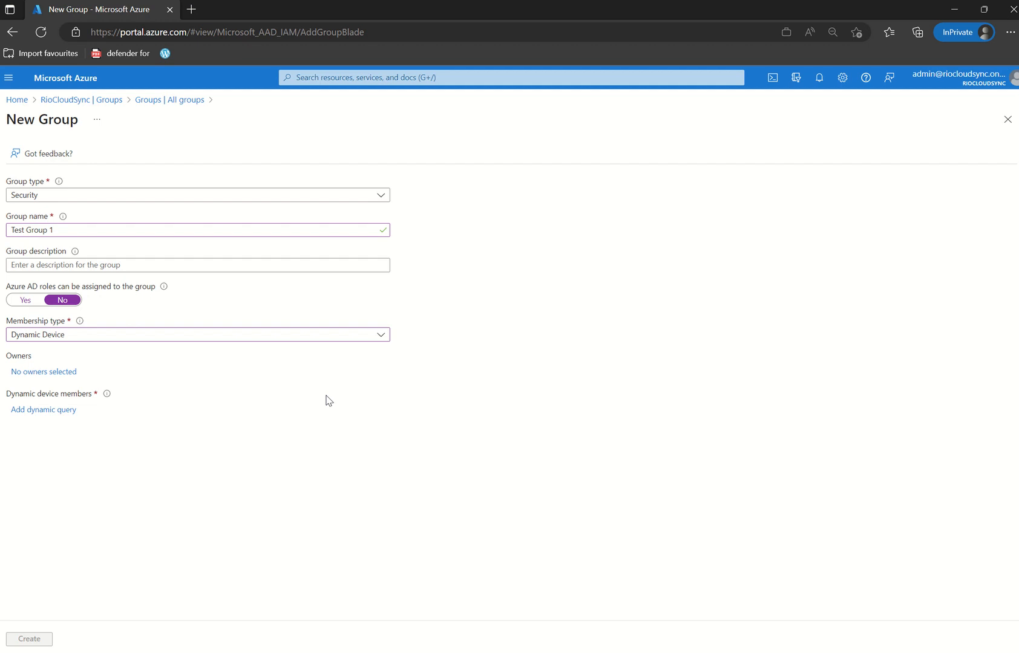
{"action": "left_click", "coordinate": [41, 335]}
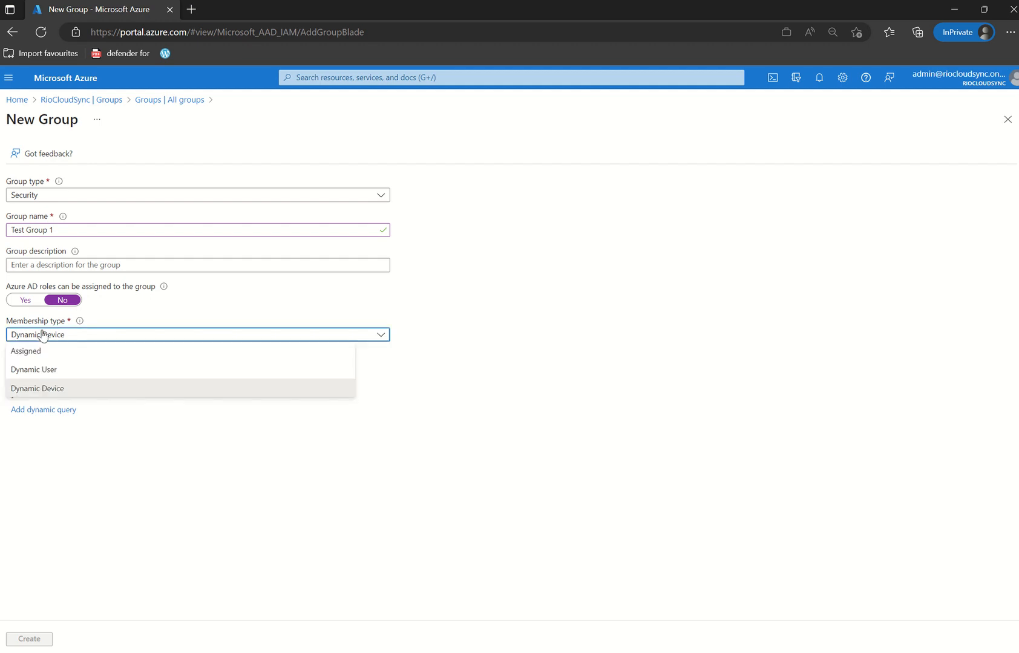
{"action": "left_click", "coordinate": [47, 350]}
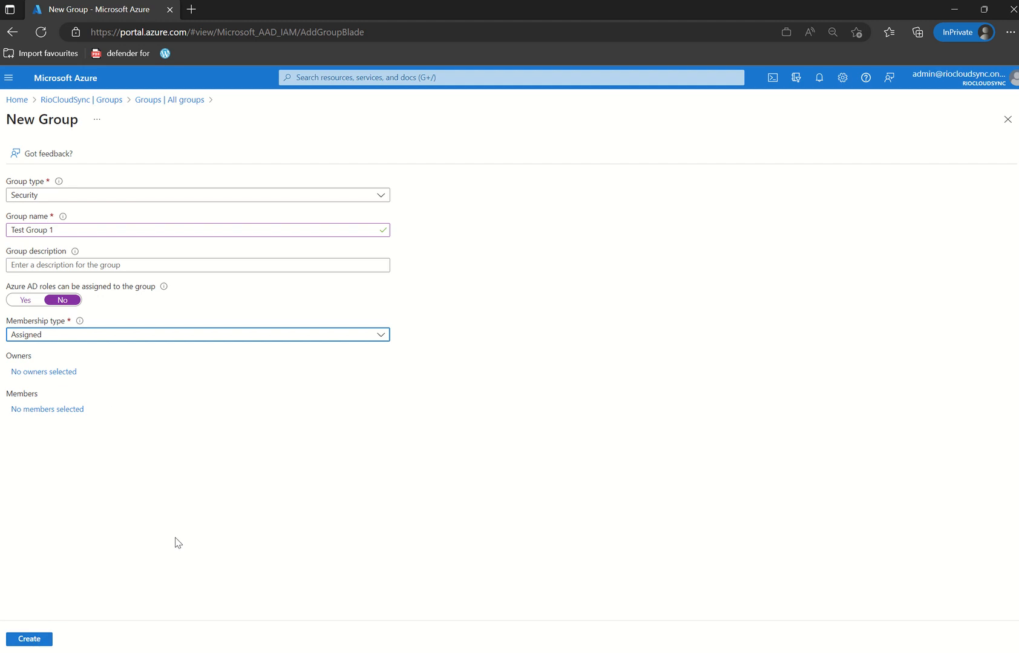
{"action": "left_click", "coordinate": [146, 101]}
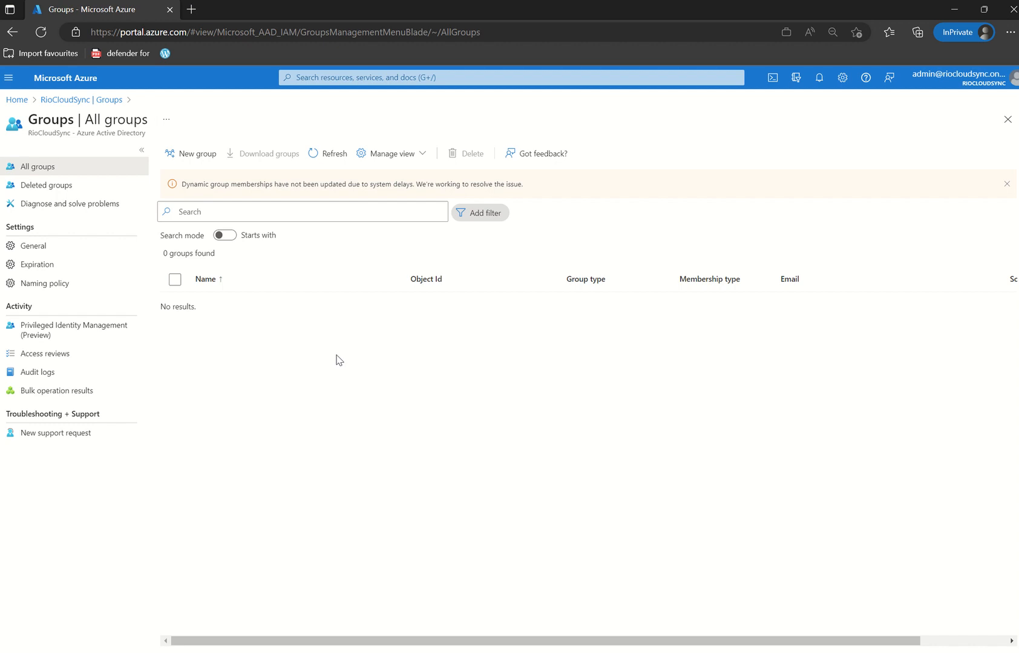
Step: Refresh the All groups list and open the General group settings
{"action": "left_click", "coordinate": [330, 148]}
{"action": "left_click", "coordinate": [45, 253]}
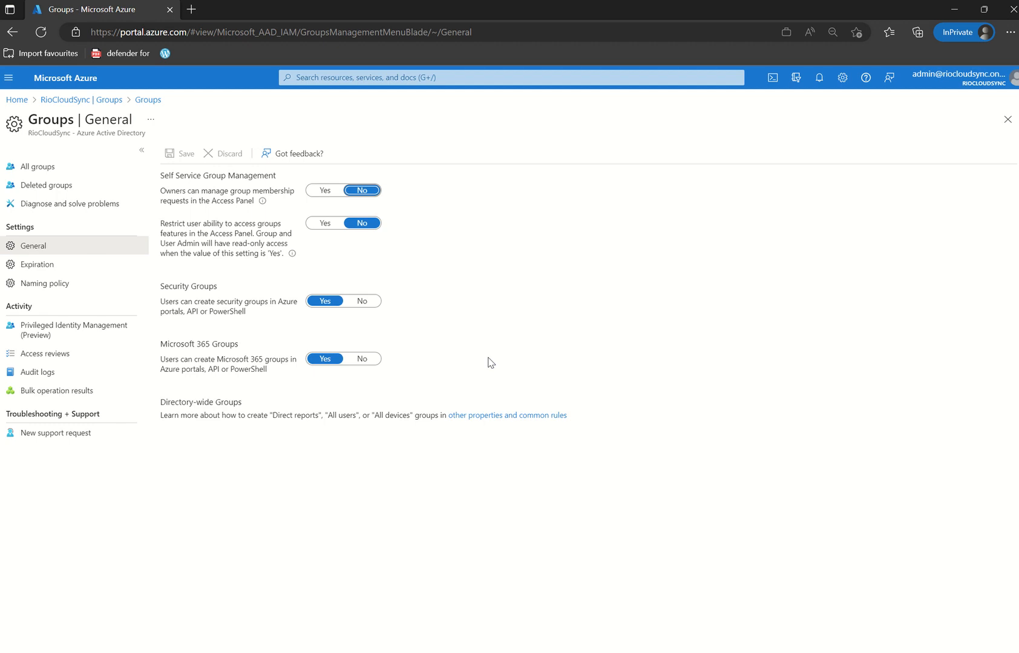
Step: Review the group Expiration settings, then open the Naming policy page
{"action": "left_click", "coordinate": [65, 267]}
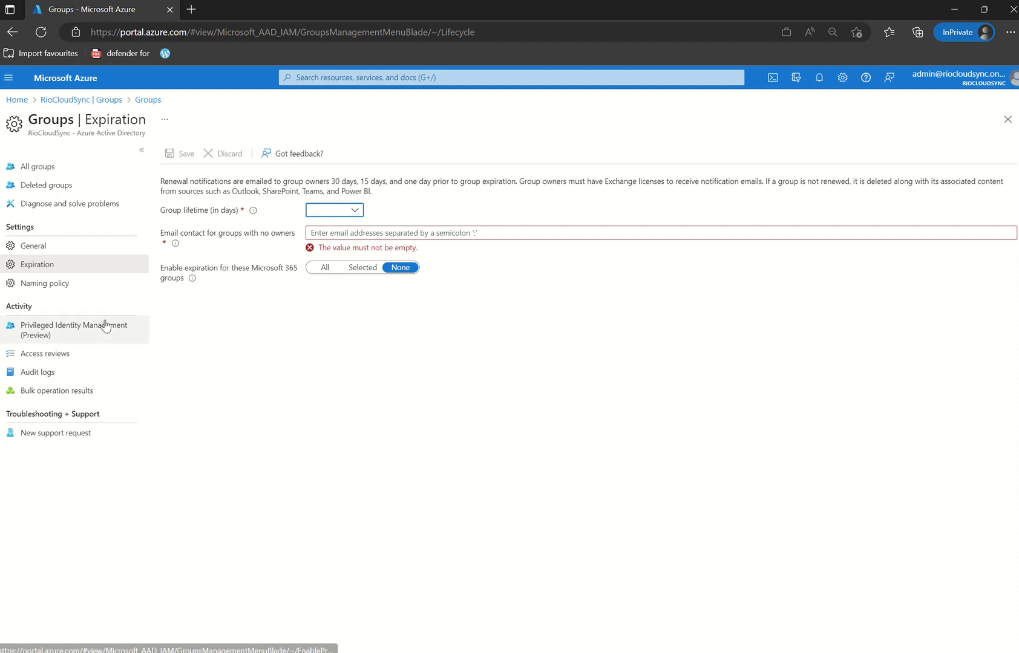
{"action": "left_click", "coordinate": [59, 292]}
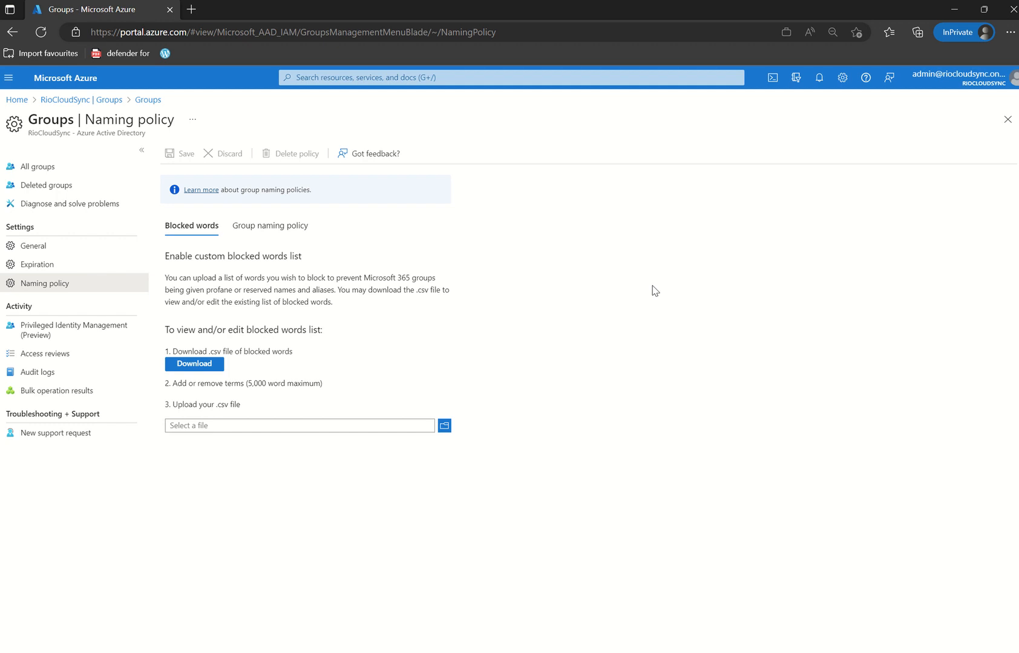
Step: Show the Group naming policy tab with its prefix and suffix options
{"action": "left_click", "coordinate": [262, 229]}
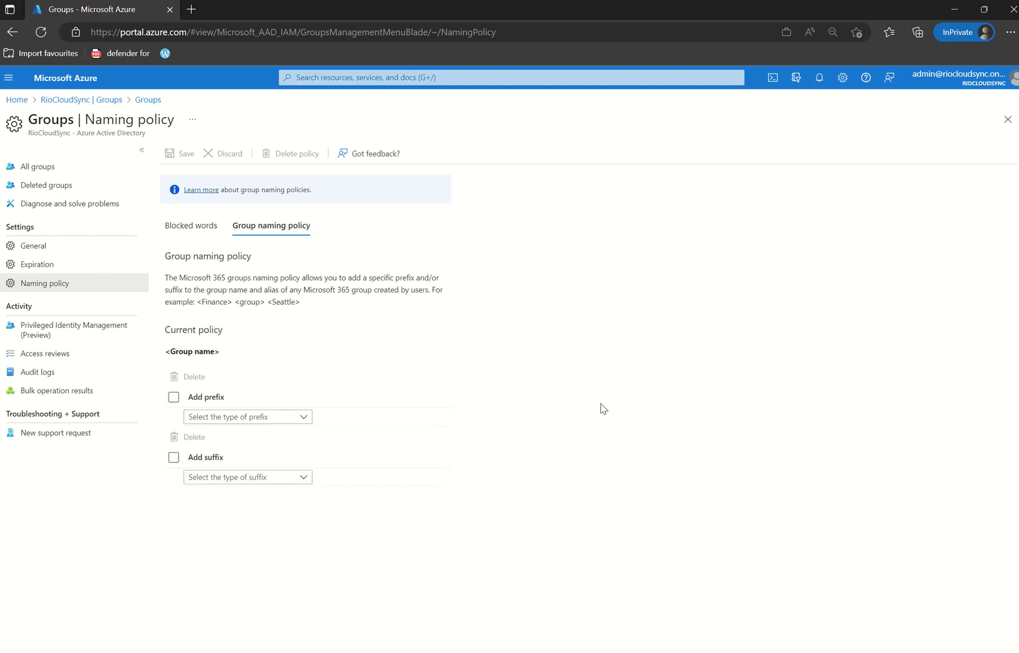